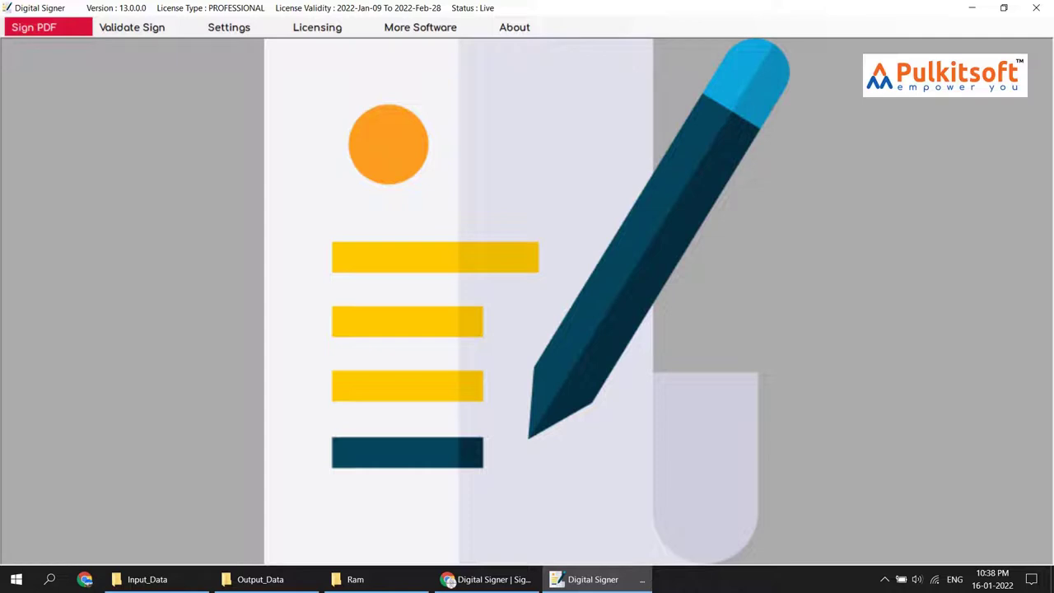
# Open PDF signing with a PFX certificate file in folder batch mode, and turn on Auto Signing
pyautogui.click(18, 33)
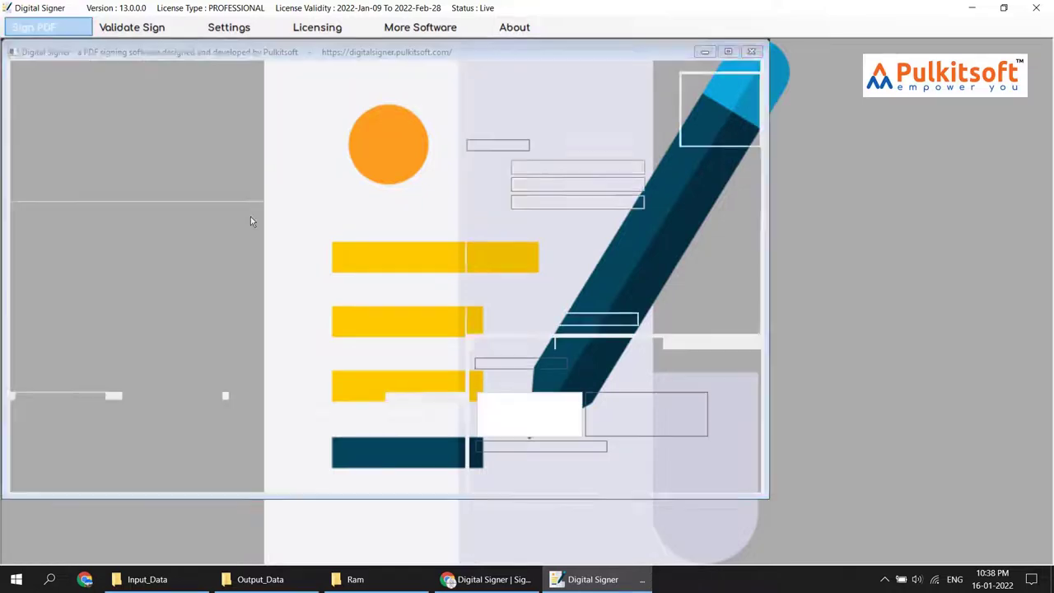
pyautogui.click(137, 152)
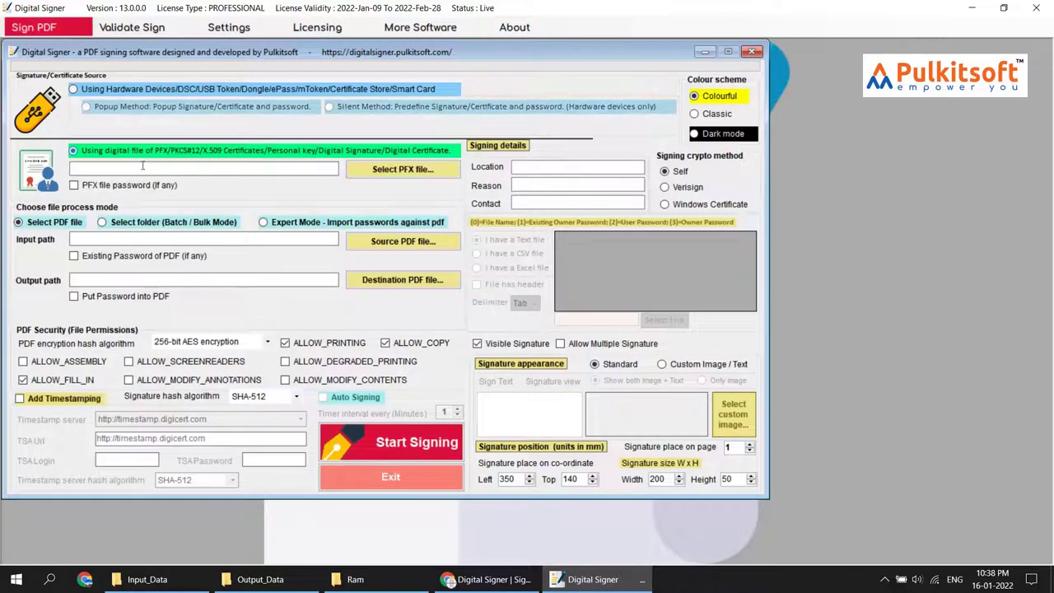
pyautogui.click(154, 222)
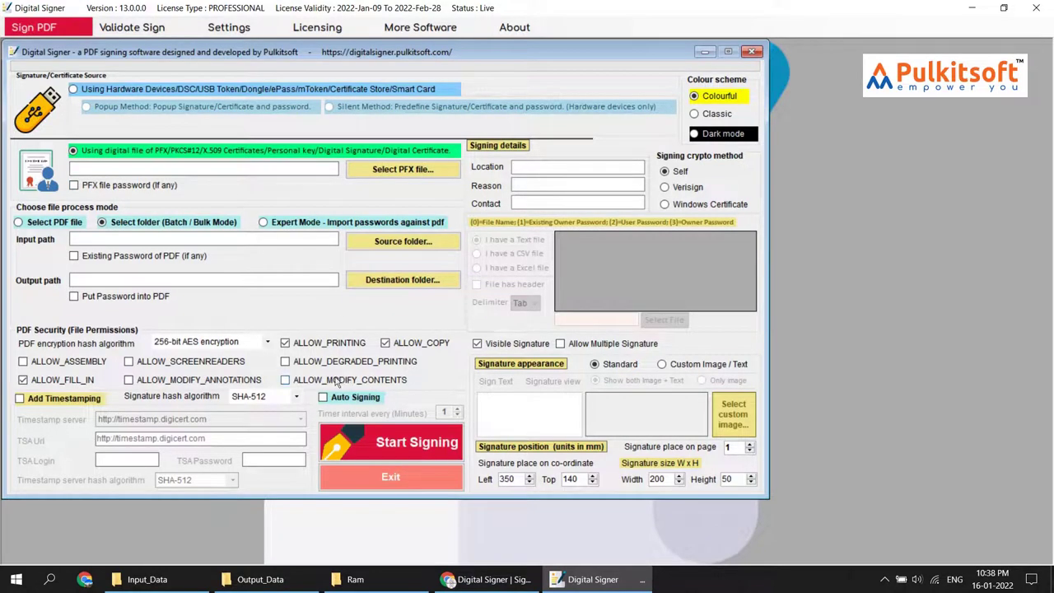
pyautogui.moveTo(376, 398)
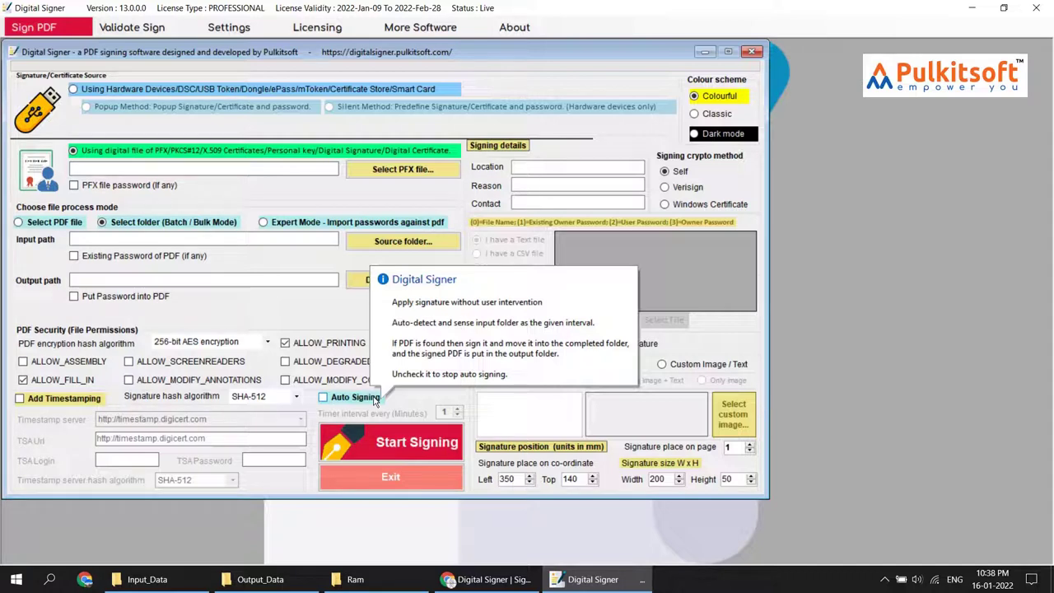
pyautogui.click(375, 400)
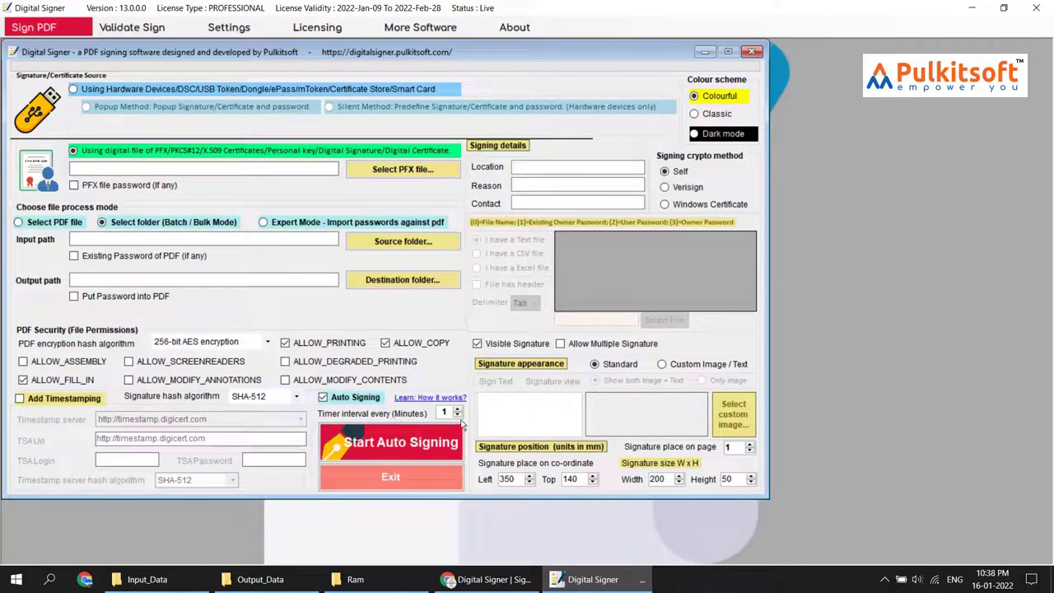
pyautogui.moveTo(445, 412)
# Take the certificate from a hardware device with the Silent Method, and enter the certificate PIN
pyautogui.click(215, 89)
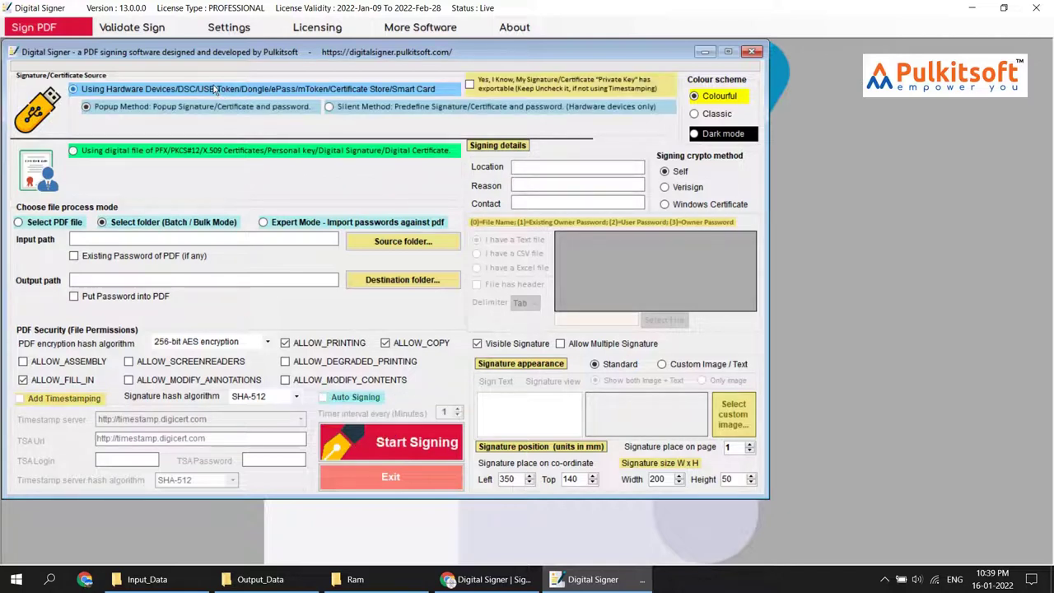
pyautogui.click(385, 109)
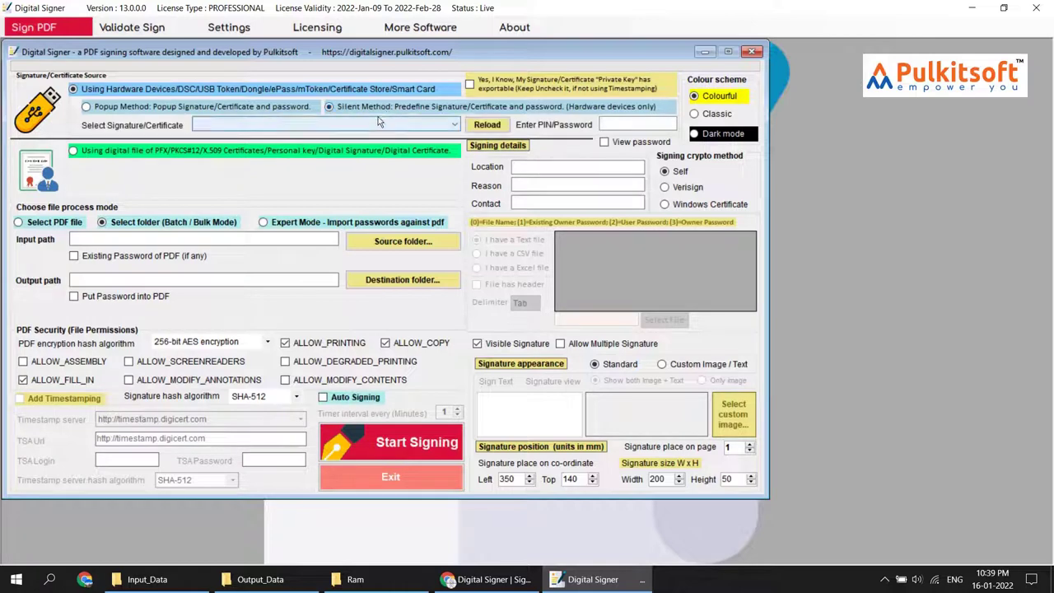
pyautogui.click(356, 141)
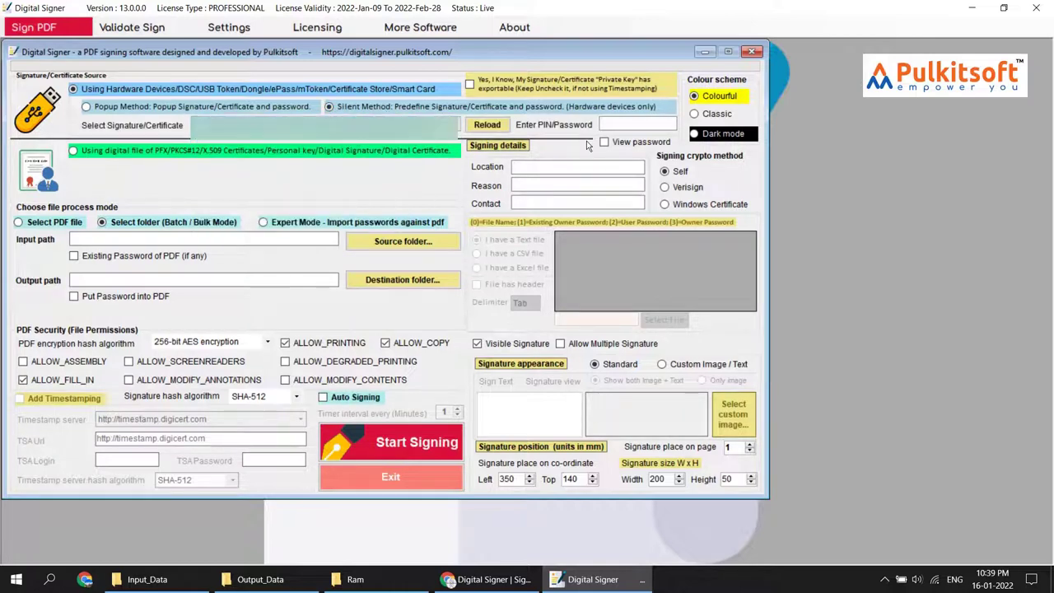
pyautogui.click(611, 123)
pyautogui.write('*')
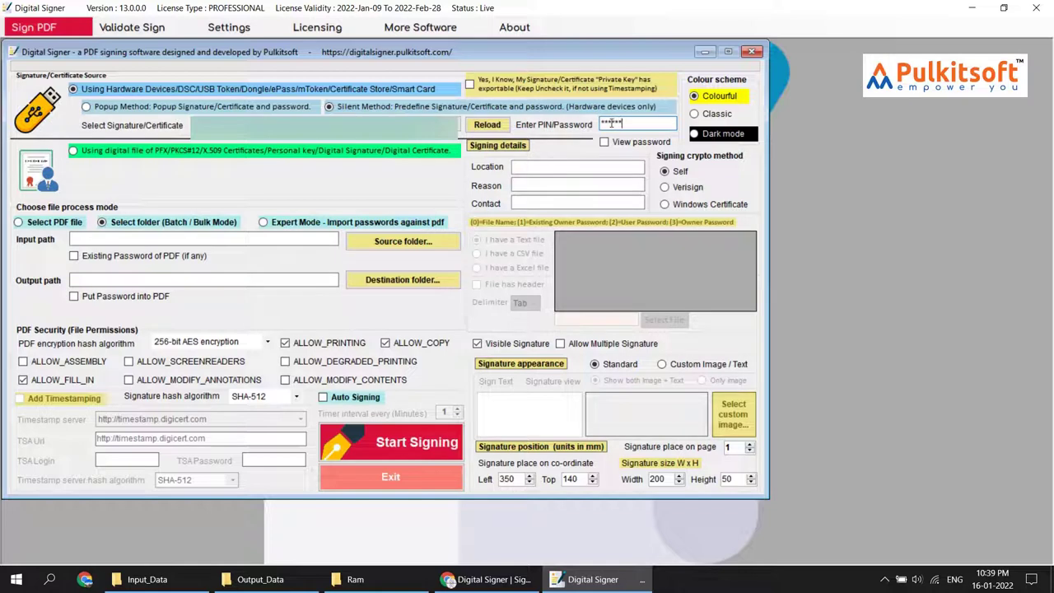
pyautogui.write('**')
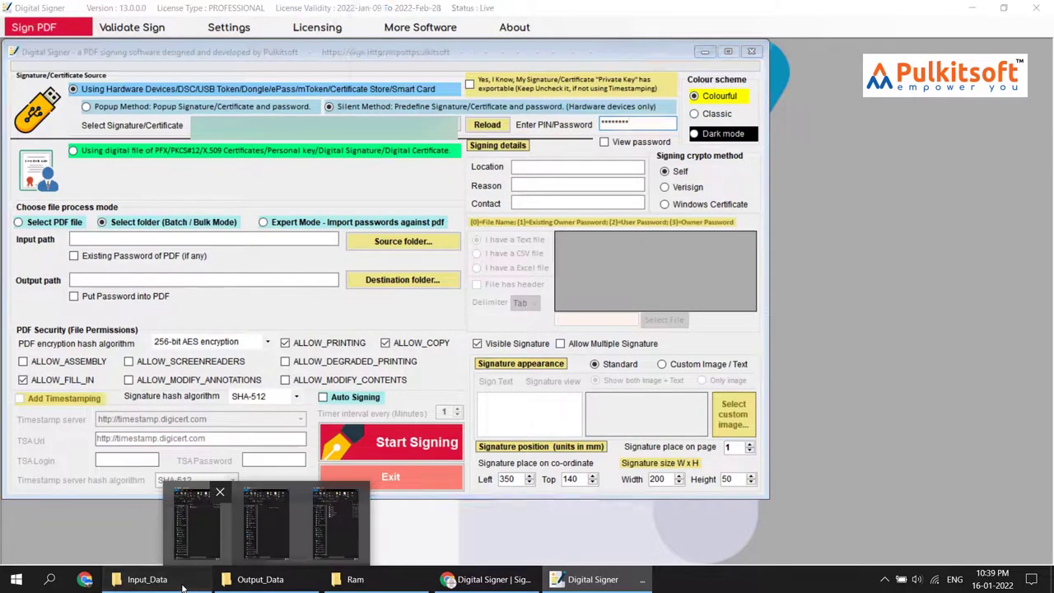
# Move the six PDFs from the Completed subfolder back into Input_Data
pyautogui.click(183, 581)
pyautogui.doubleClick(517, 158)
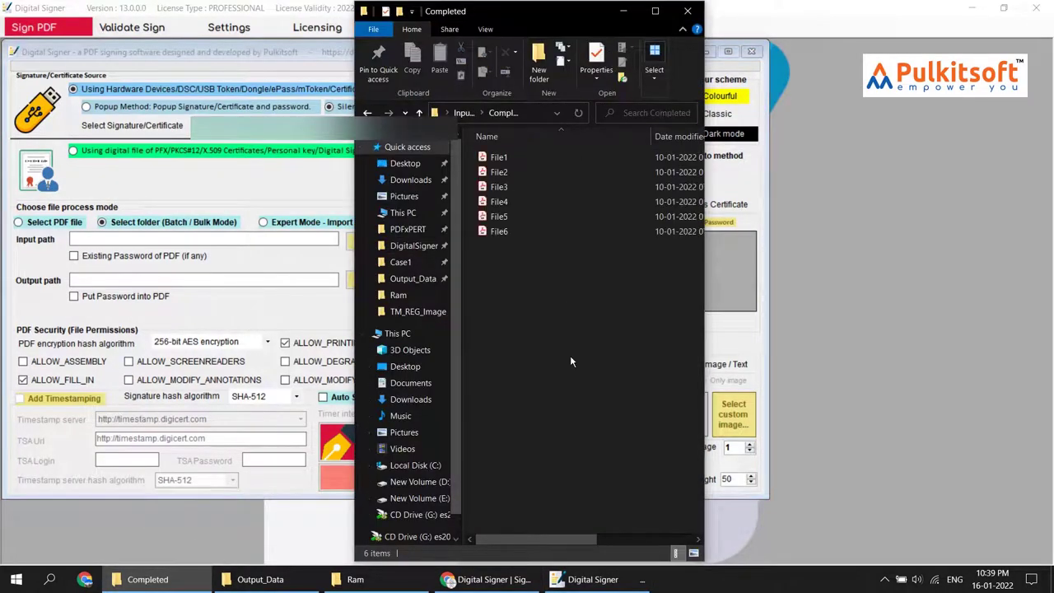
pyautogui.moveTo(570, 358); pyautogui.dragTo(478, 150)
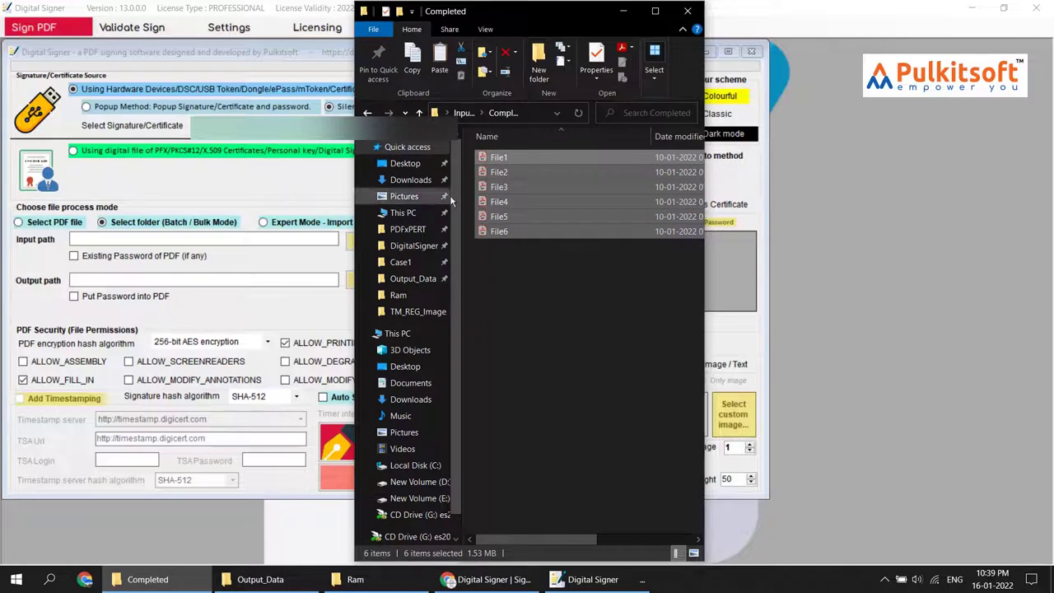
pyautogui.click(367, 113)
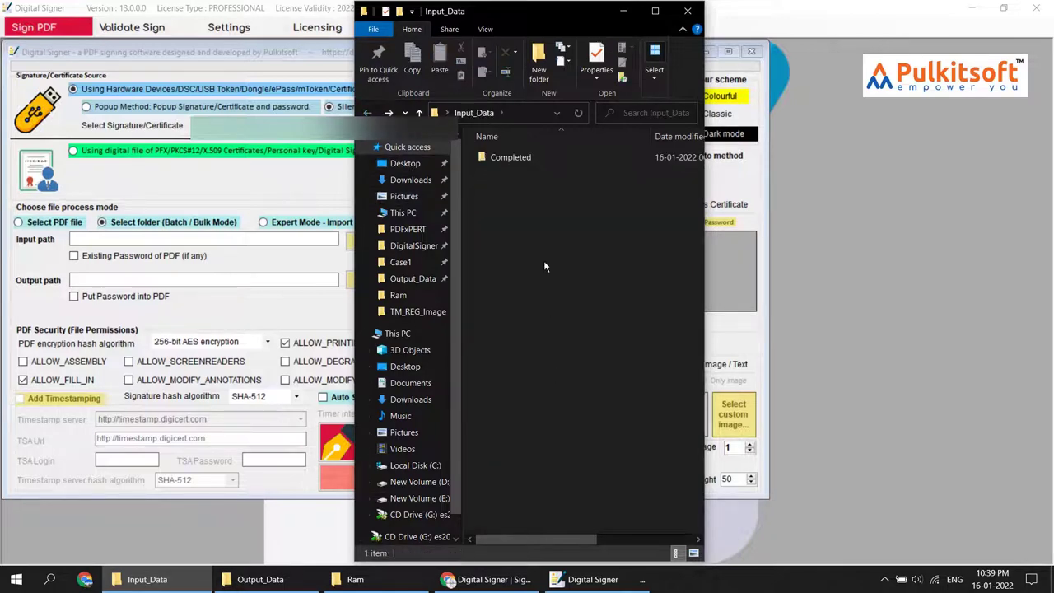
pyautogui.hotkey('ctrl', 'v')
# Delete the empty Completed folder, check that Output_Data is empty, and return to the signer
pyautogui.click(522, 157)
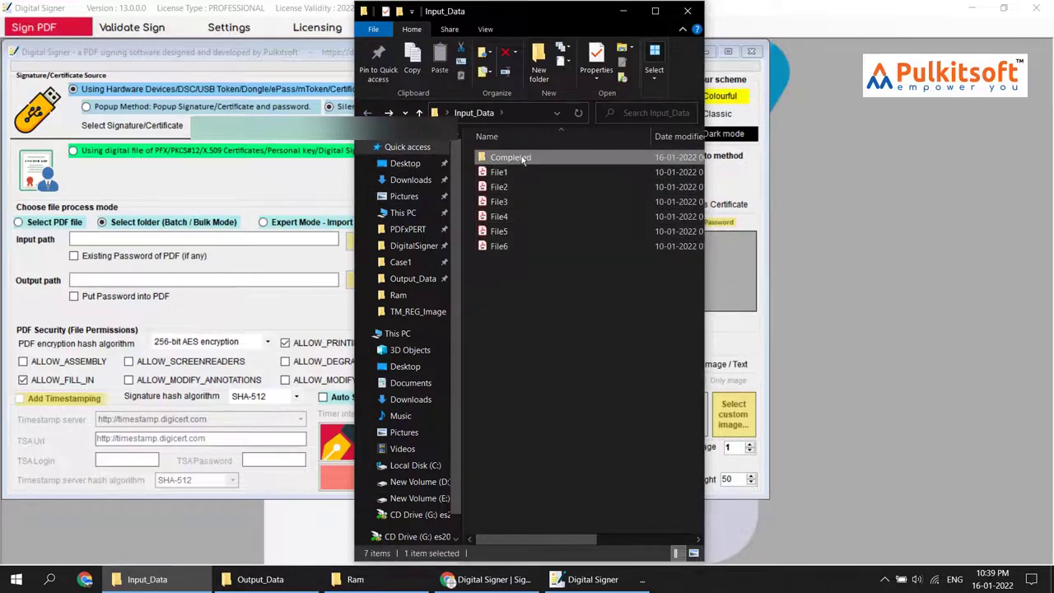
pyautogui.press('Delete')
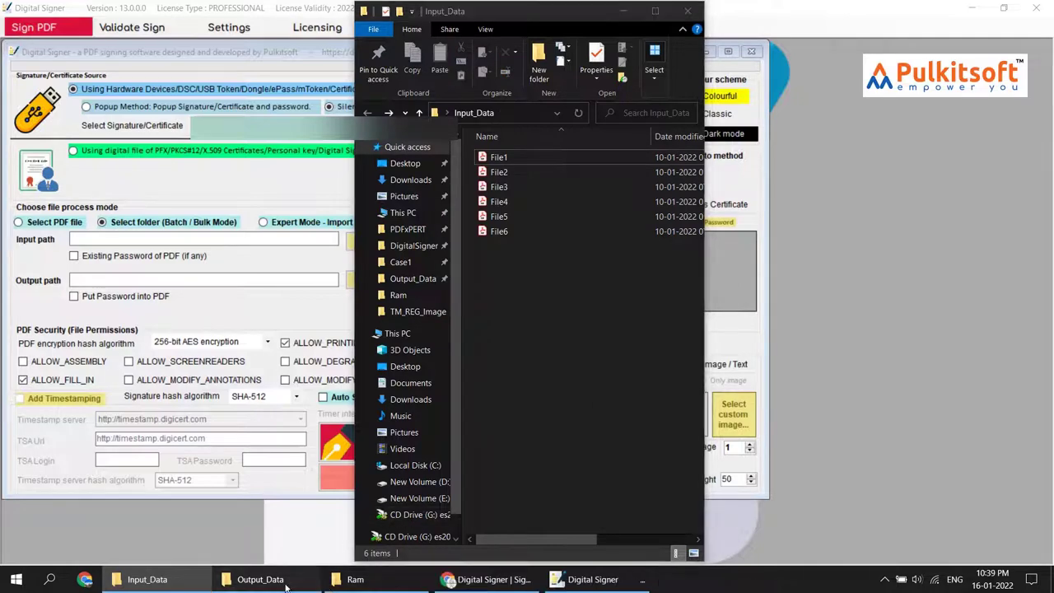
pyautogui.click(261, 579)
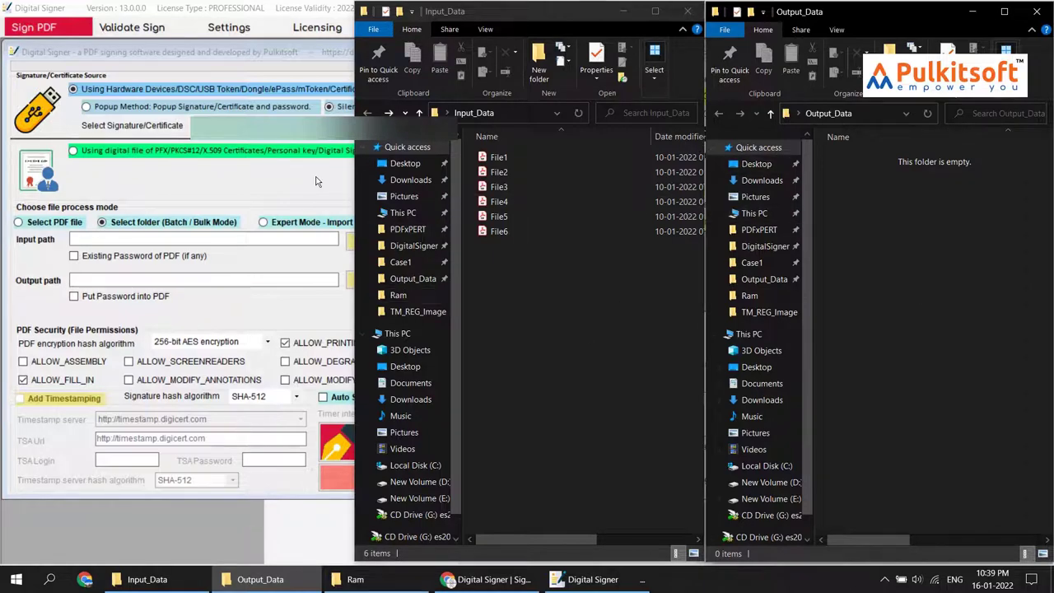
pyautogui.click(269, 178)
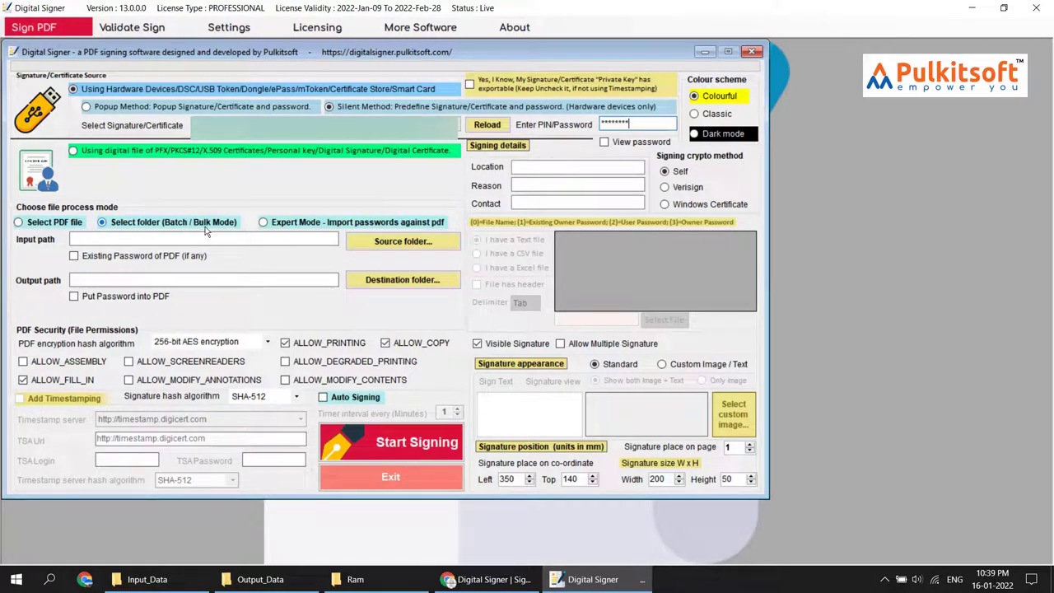
pyautogui.click(49, 229)
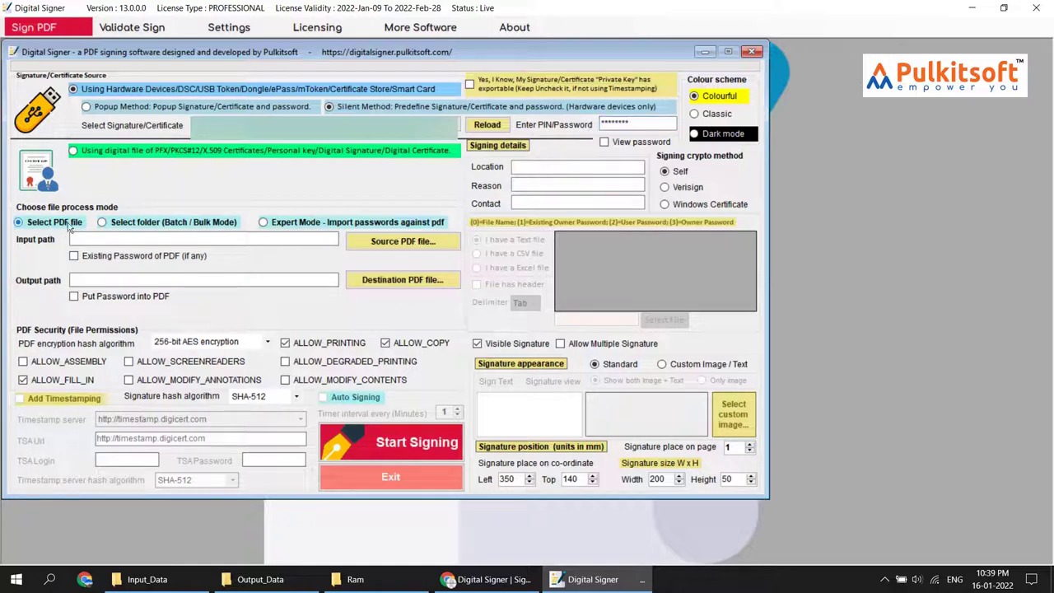
pyautogui.click(302, 227)
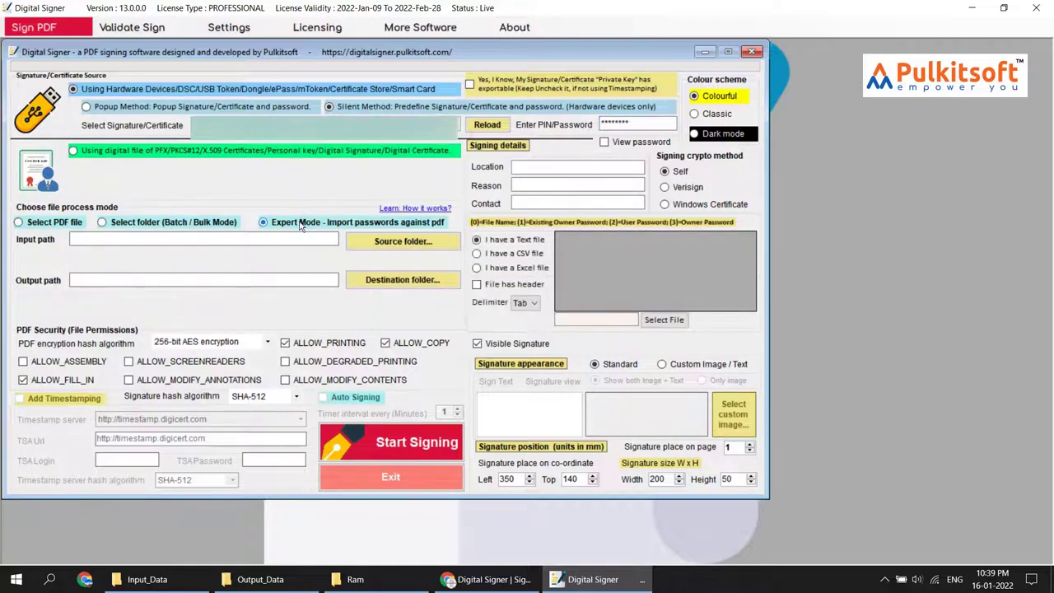
pyautogui.click(199, 231)
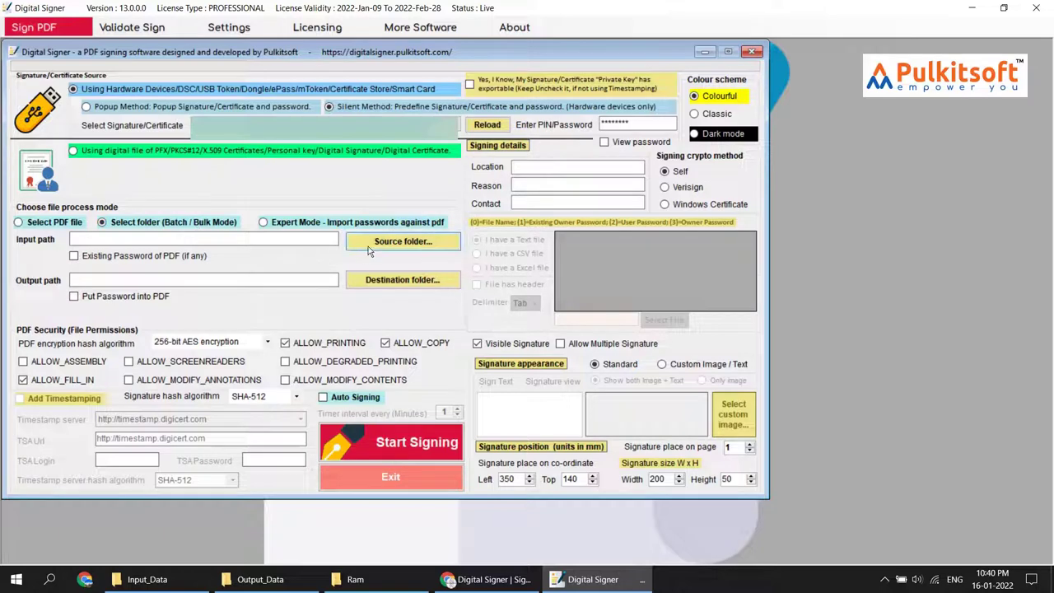
# Set the desktop Input_Data folder as the input path and check that it holds six PDFs
pyautogui.click(390, 251)
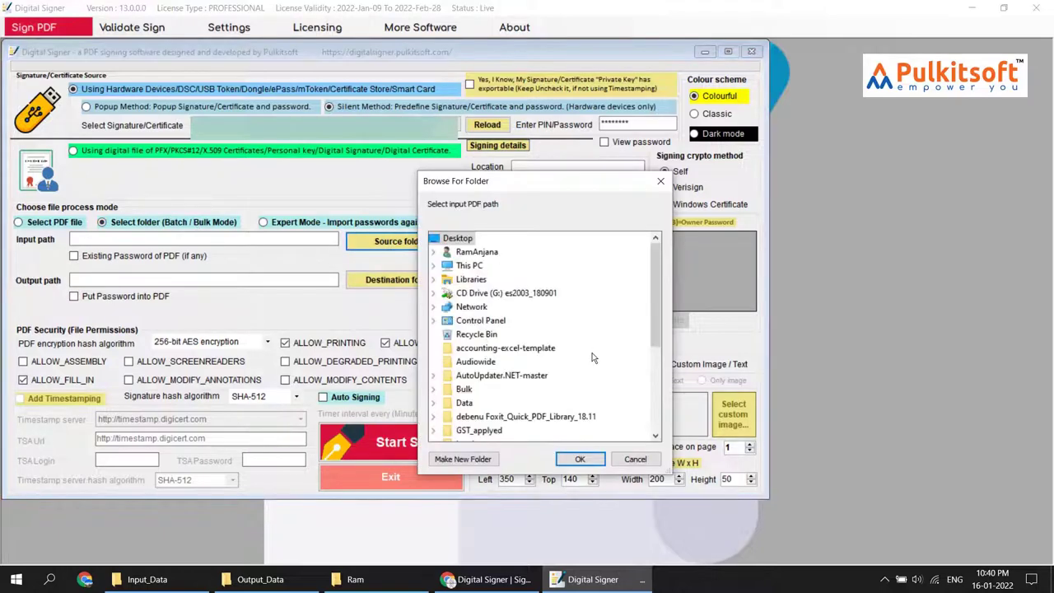
pyautogui.scroll(-5, 544, 329)
pyautogui.click(476, 335)
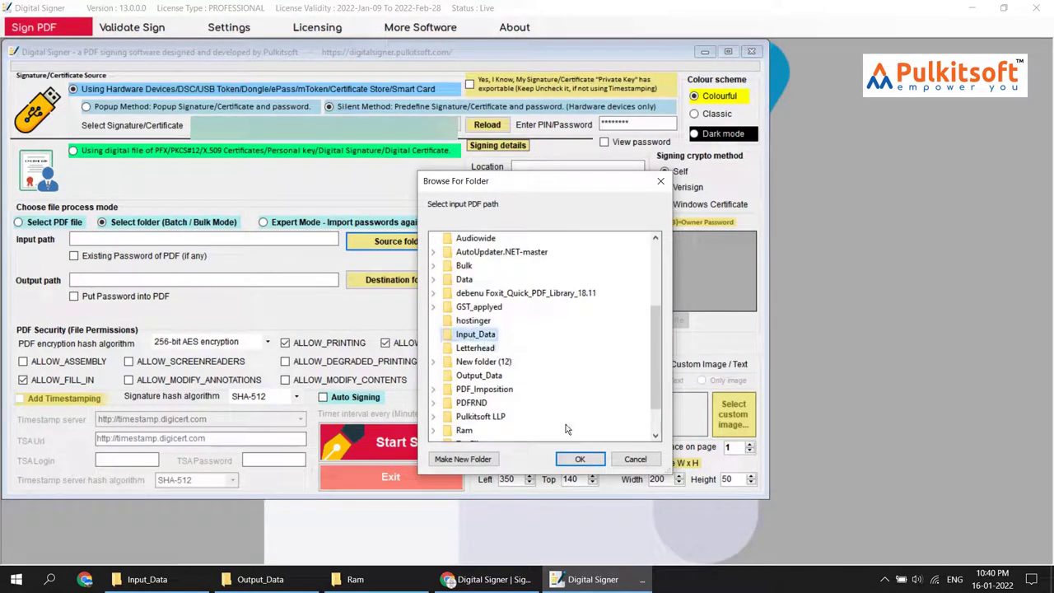
pyautogui.click(580, 459)
pyautogui.click(195, 581)
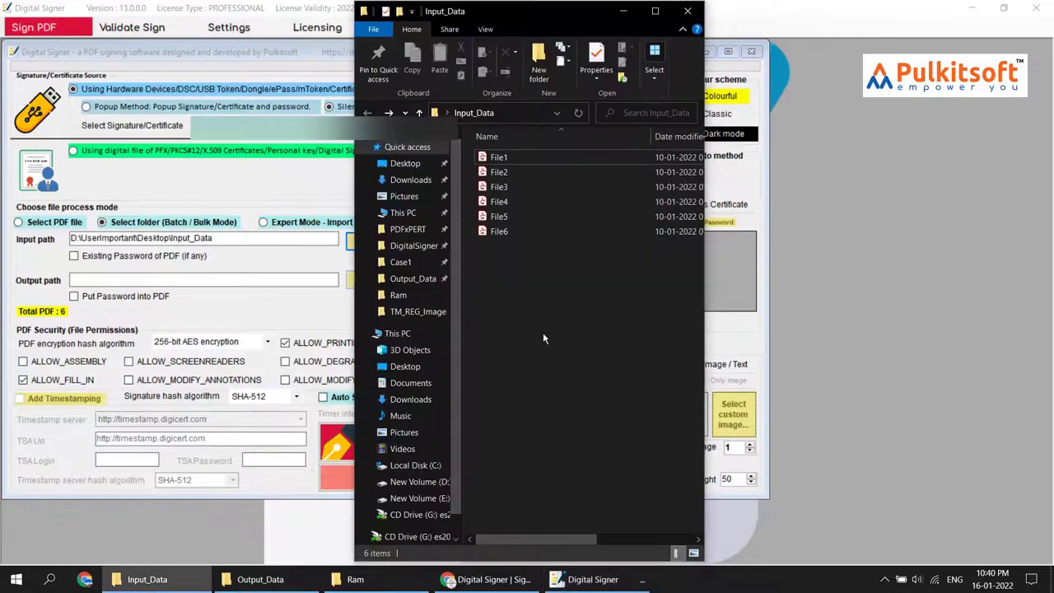
pyautogui.moveTo(542, 331); pyautogui.dragTo(498, 138)
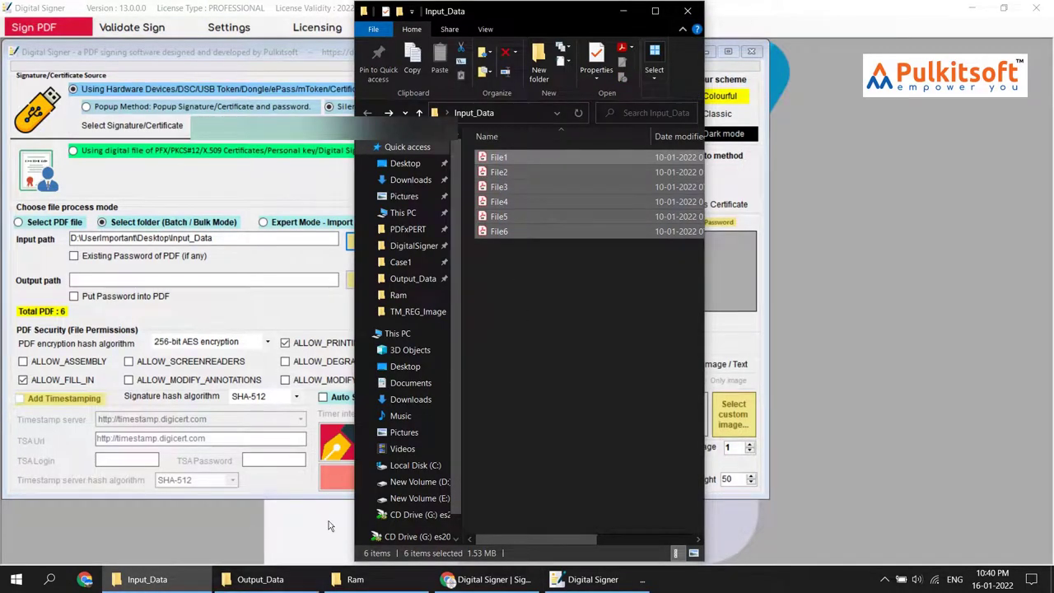
pyautogui.click(180, 587)
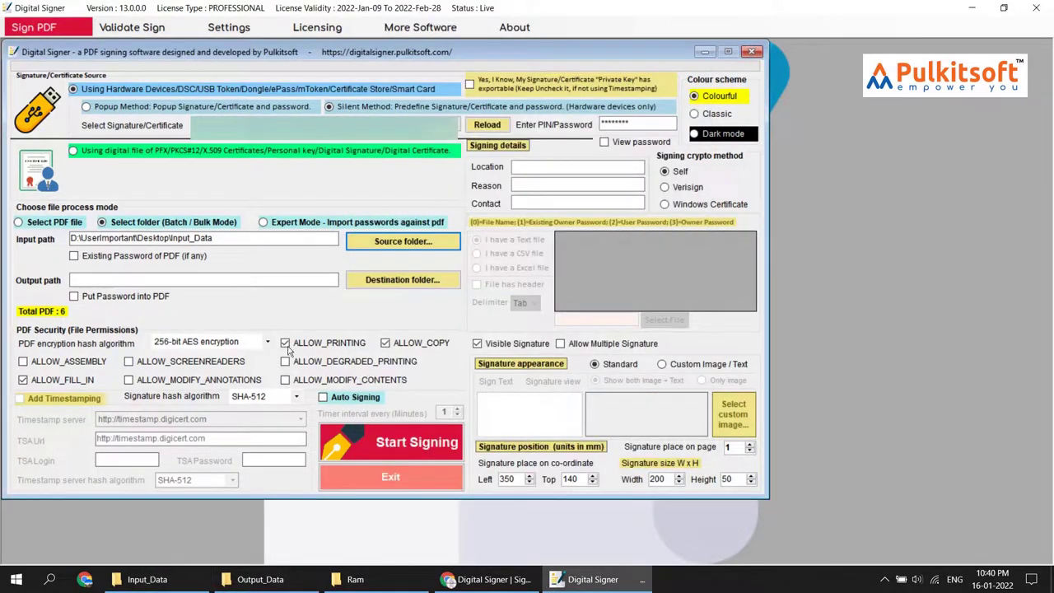
# Choose the desktop Output_Data folder as the destination for signed PDFs
pyautogui.click(387, 281)
pyautogui.click(269, 586)
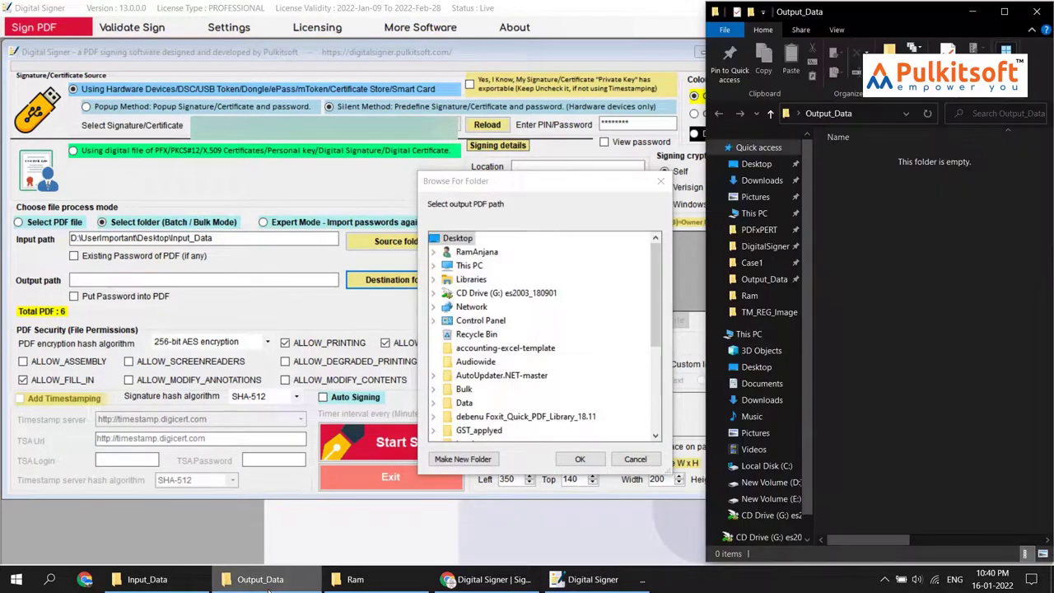
pyautogui.click(269, 587)
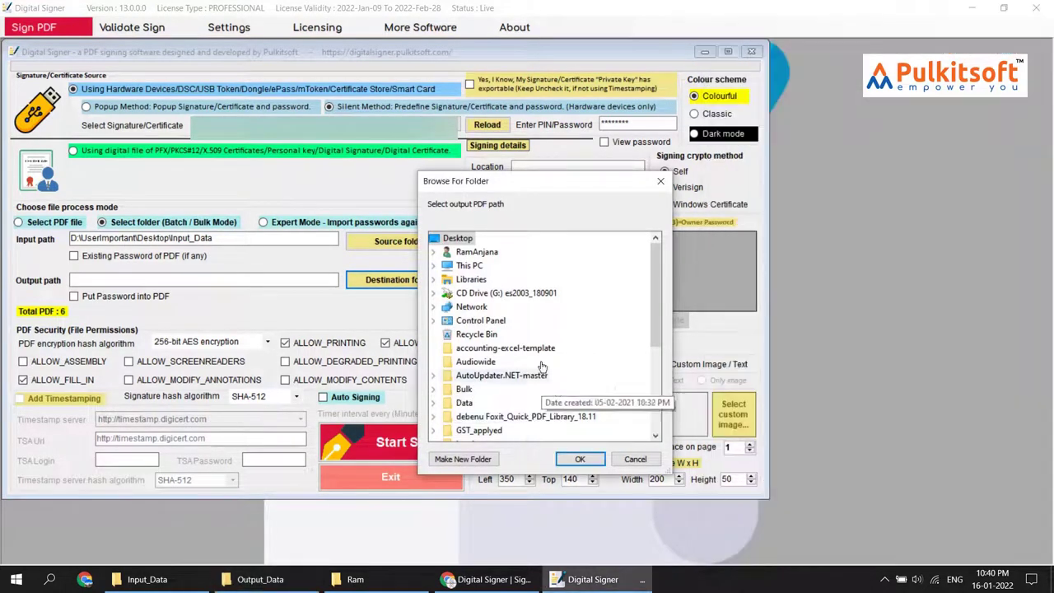
pyautogui.scroll(-4, 544, 353)
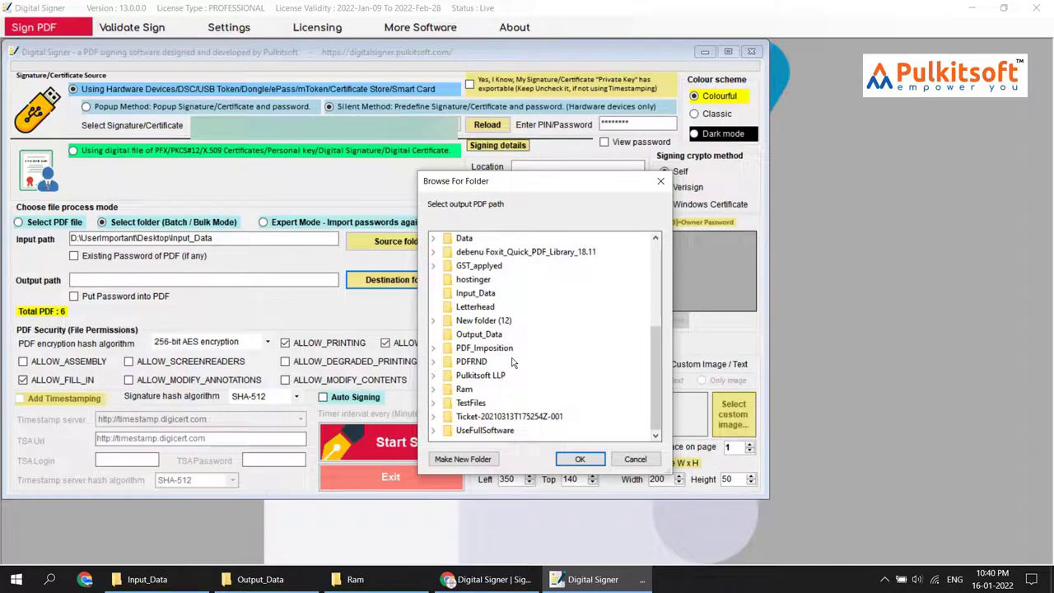
pyautogui.click(479, 335)
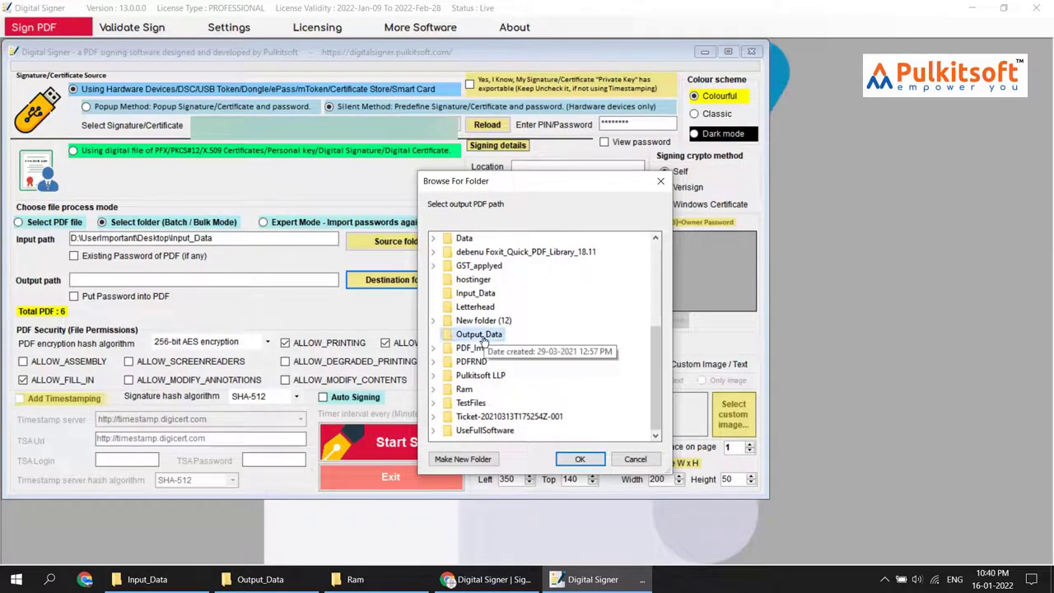
pyautogui.click(580, 459)
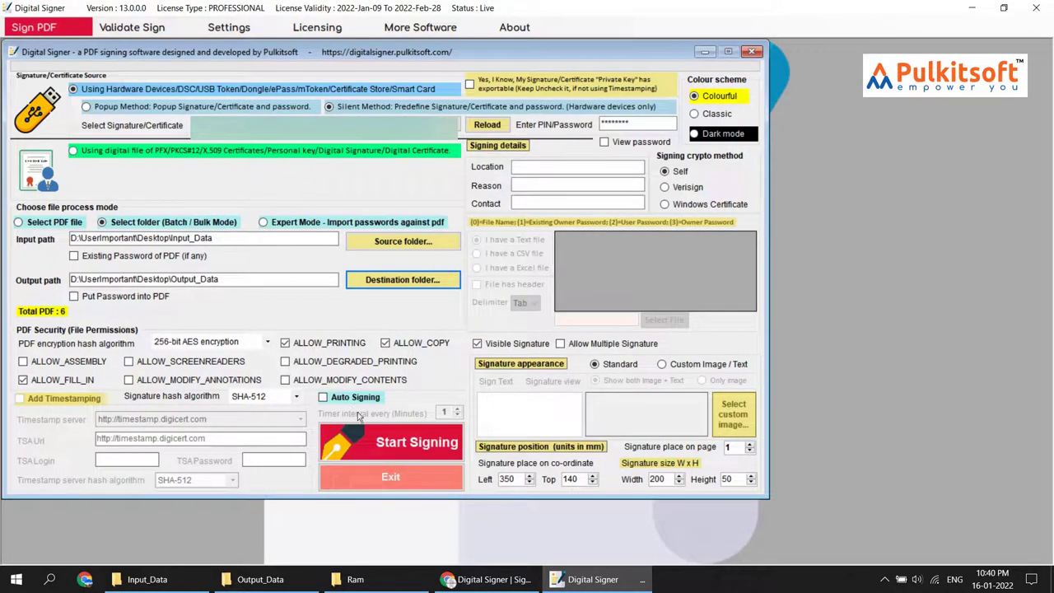
pyautogui.moveTo(356, 400)
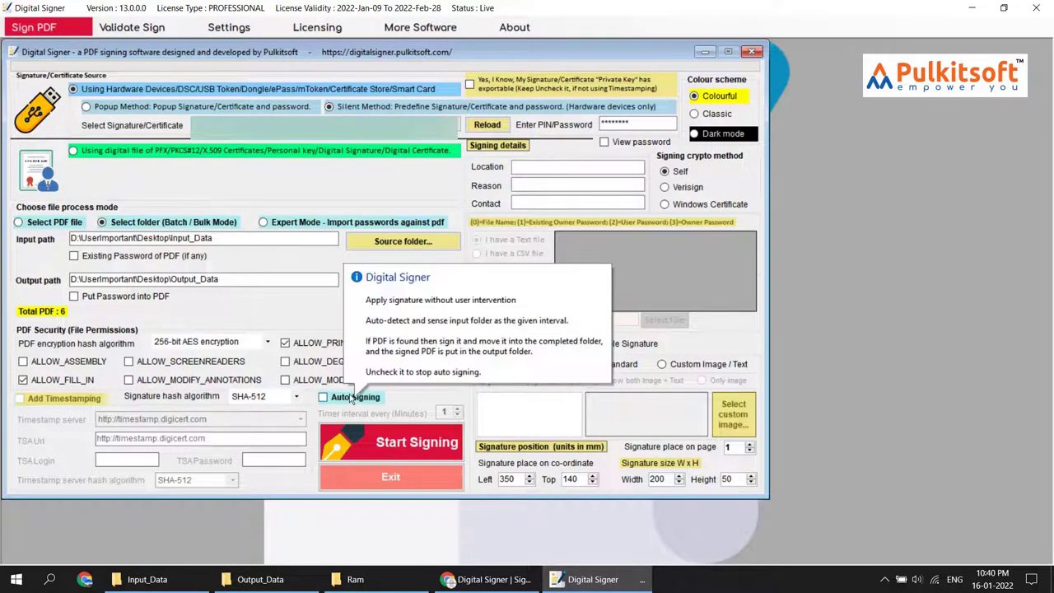
# Tick Auto Signing, glance at Output_Data, and start auto signing the Input_Data batch
pyautogui.click(344, 398)
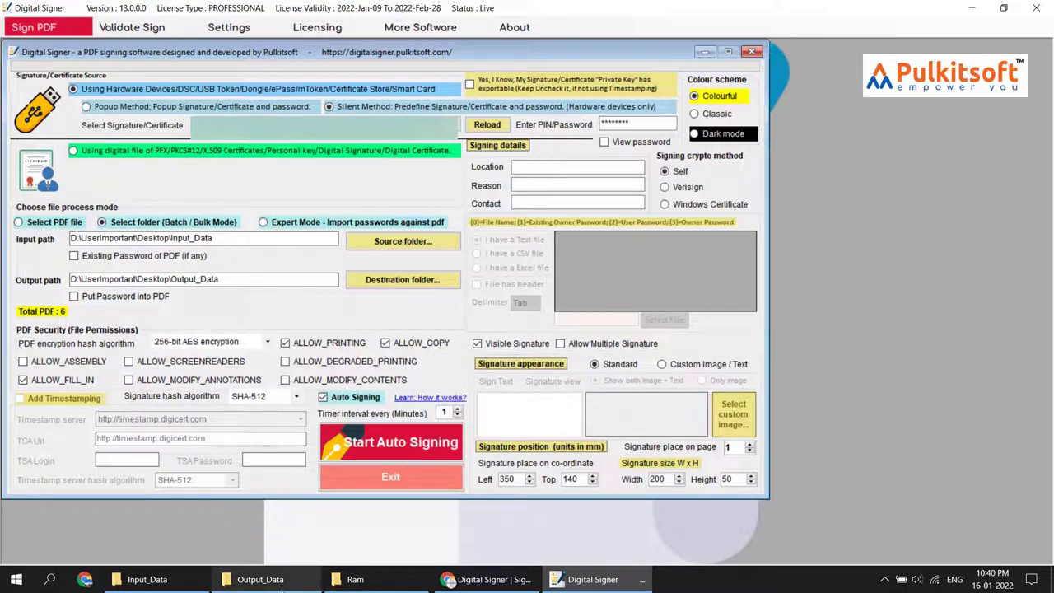
pyautogui.click(283, 585)
pyautogui.click(282, 585)
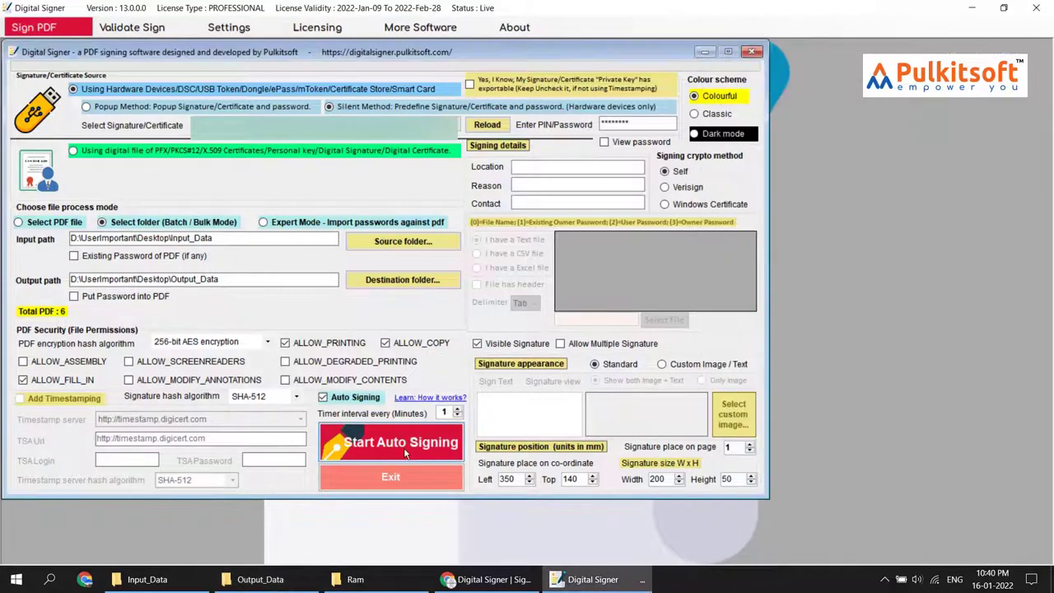
pyautogui.click(398, 445)
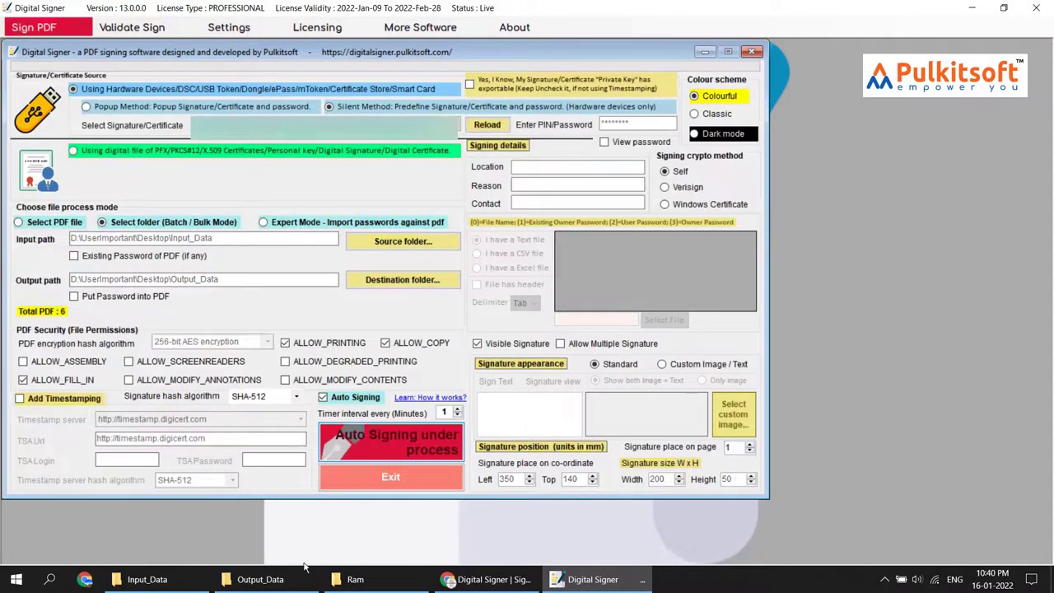
pyautogui.moveTo(290, 583)
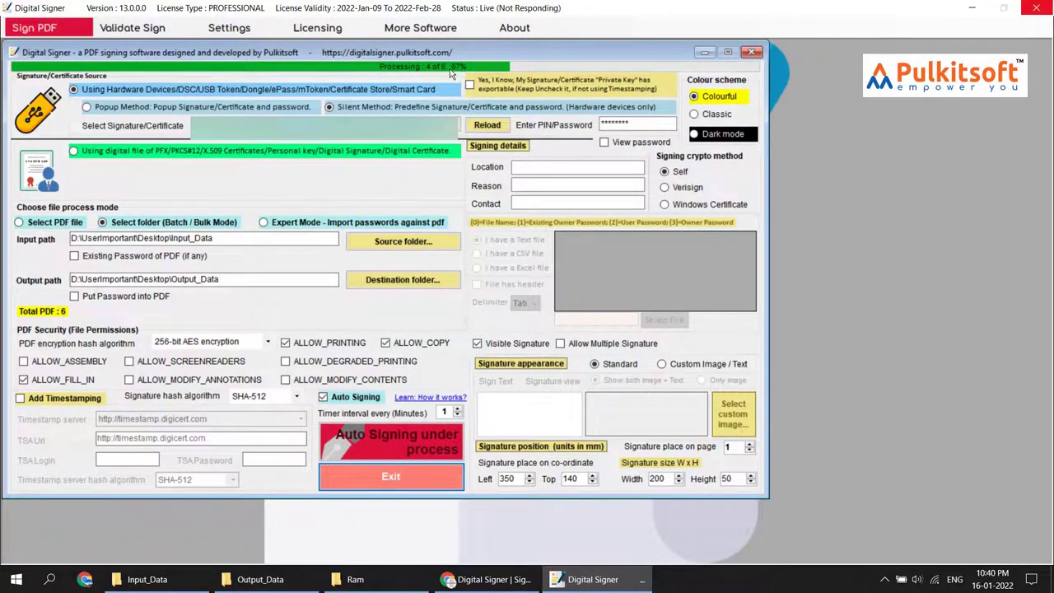
# Check the six signed PDFs in Output_Data and open Input_Data's new Completed folder beside it
pyautogui.click(266, 581)
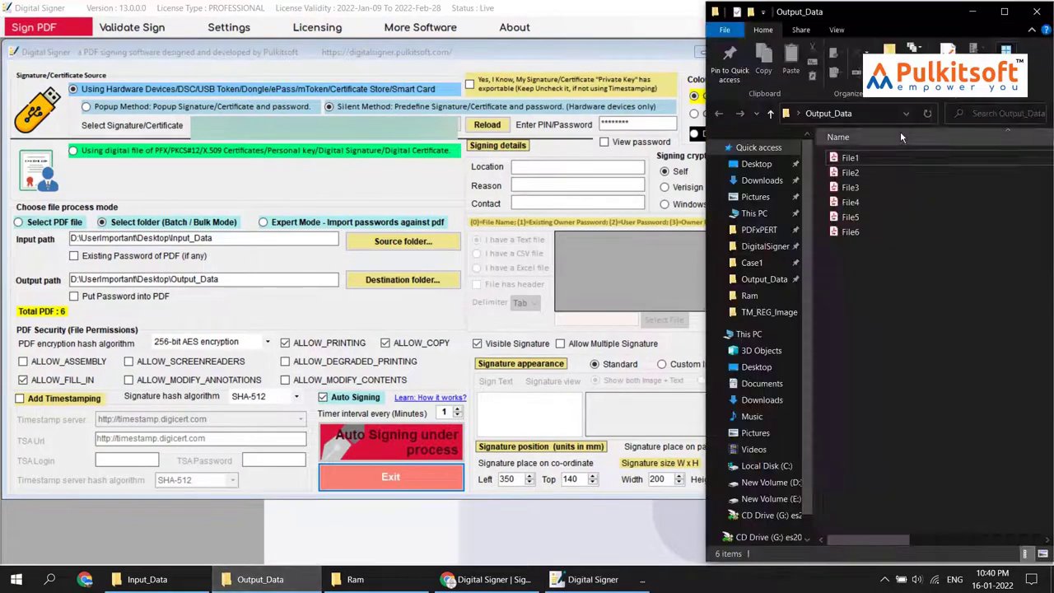
pyautogui.moveTo(897, 333); pyautogui.dragTo(842, 161)
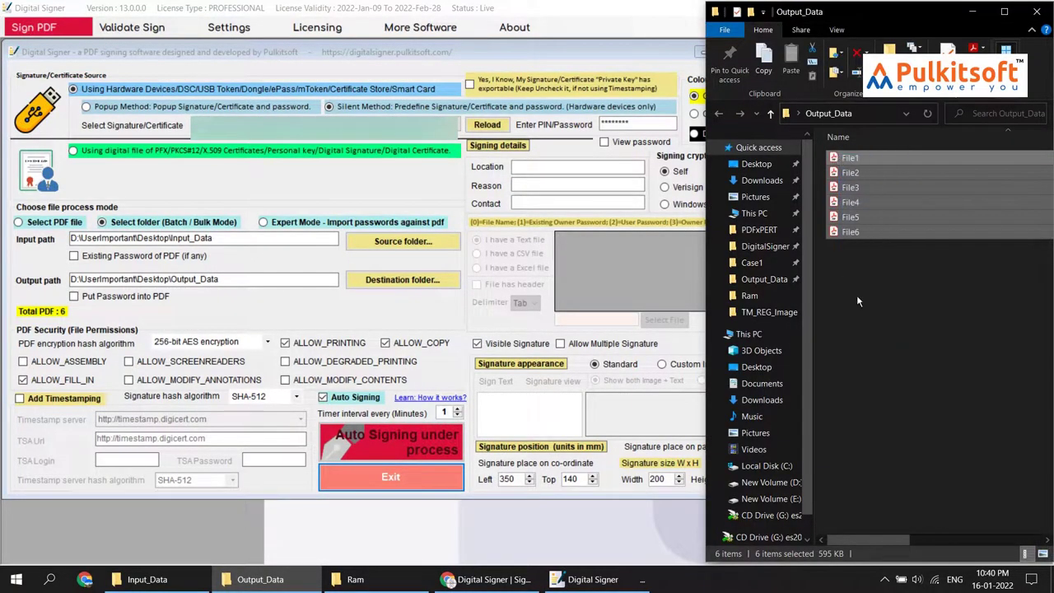
pyautogui.click(857, 295)
pyautogui.click(150, 580)
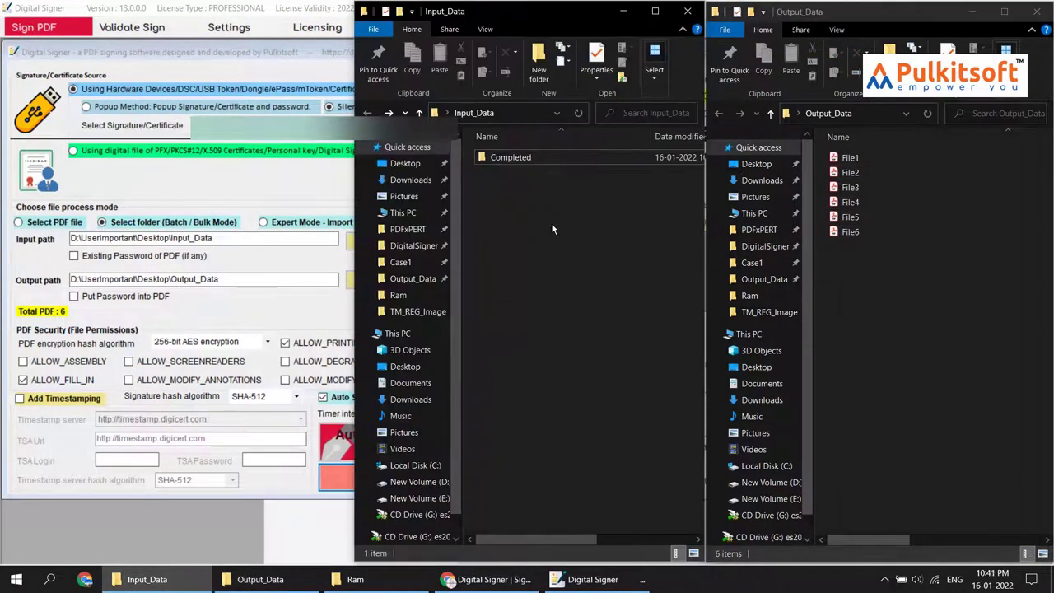
pyautogui.doubleClick(537, 164)
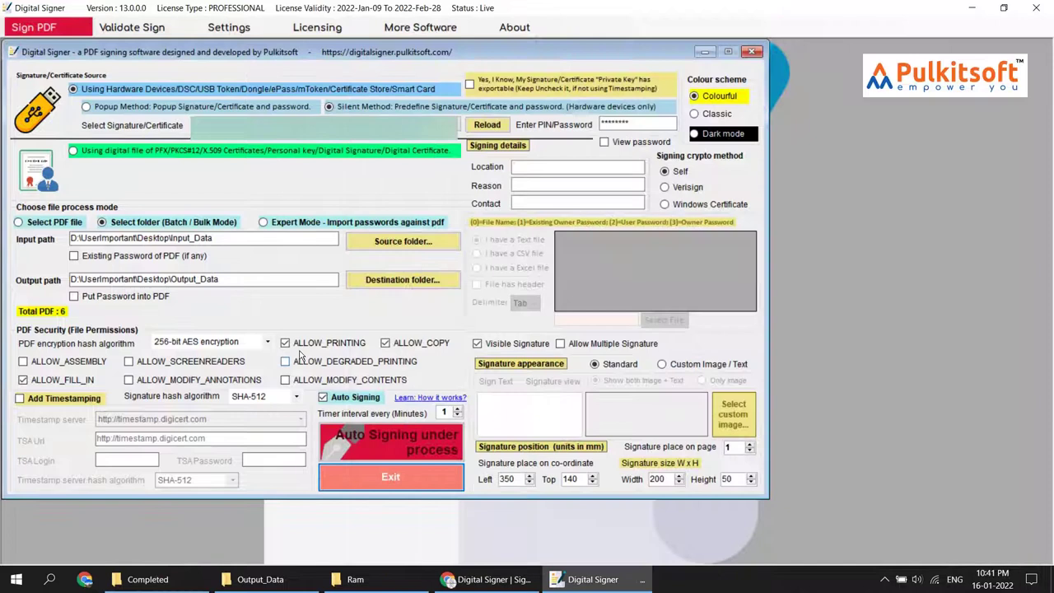
pyautogui.click(247, 369)
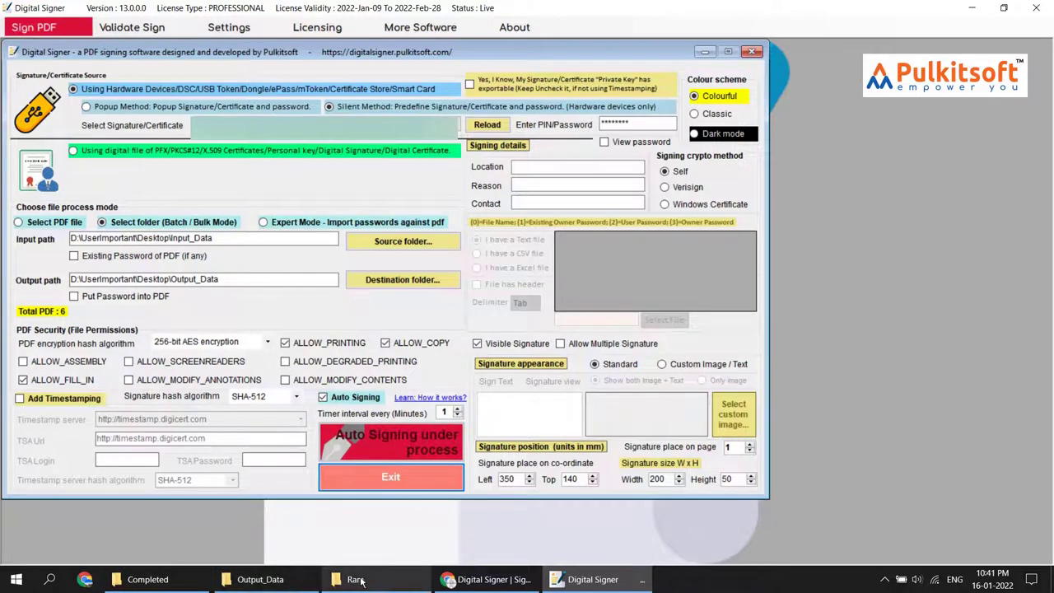
pyautogui.click(260, 580)
pyautogui.click(147, 579)
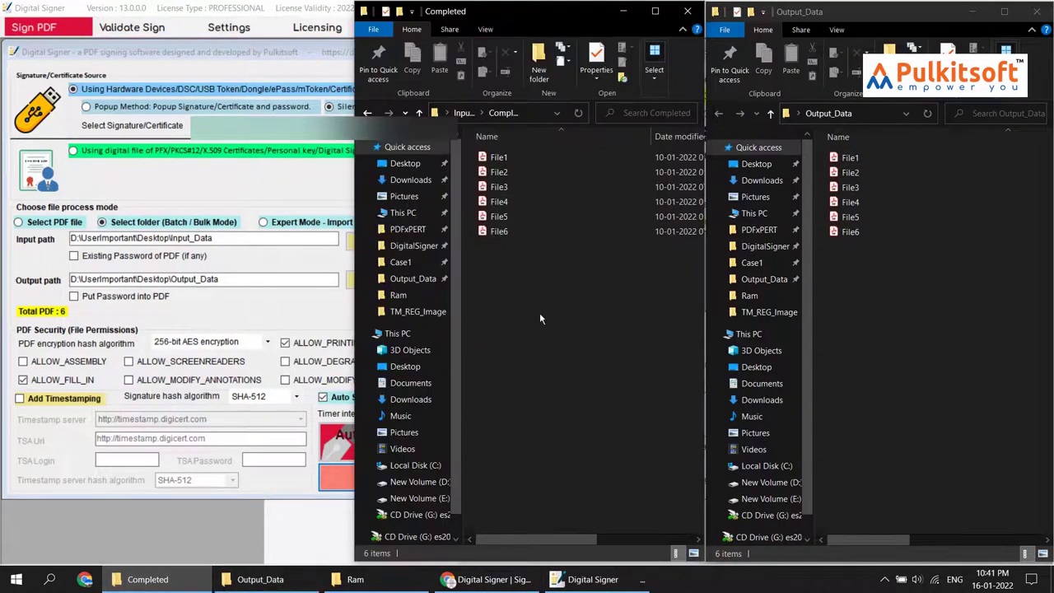
# Copy File4 and File6 from Completed into Input_Data, then minimize the folder window
pyautogui.click(515, 187)
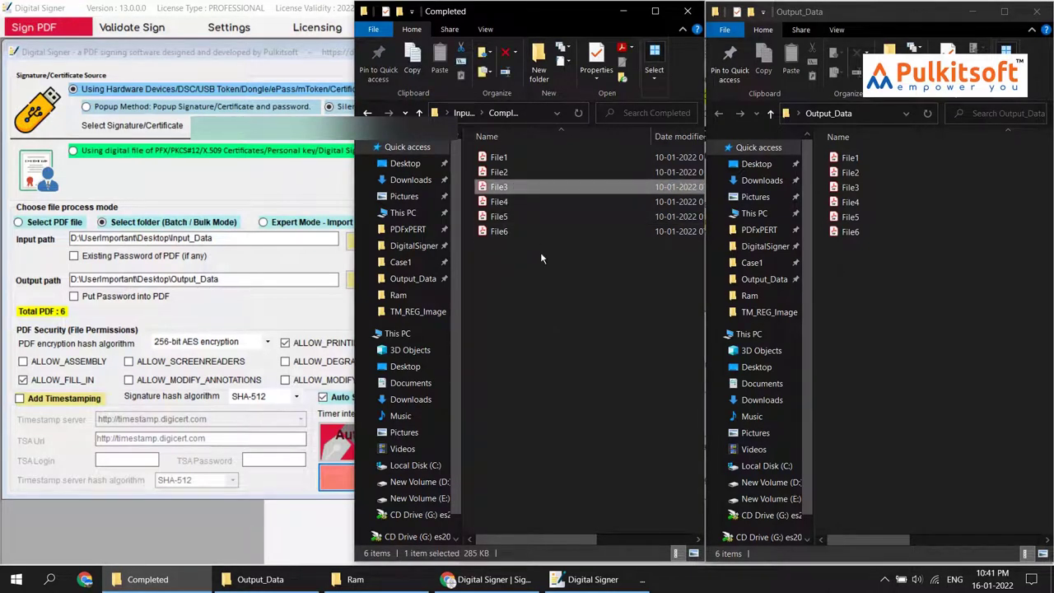
pyautogui.click(500, 205)
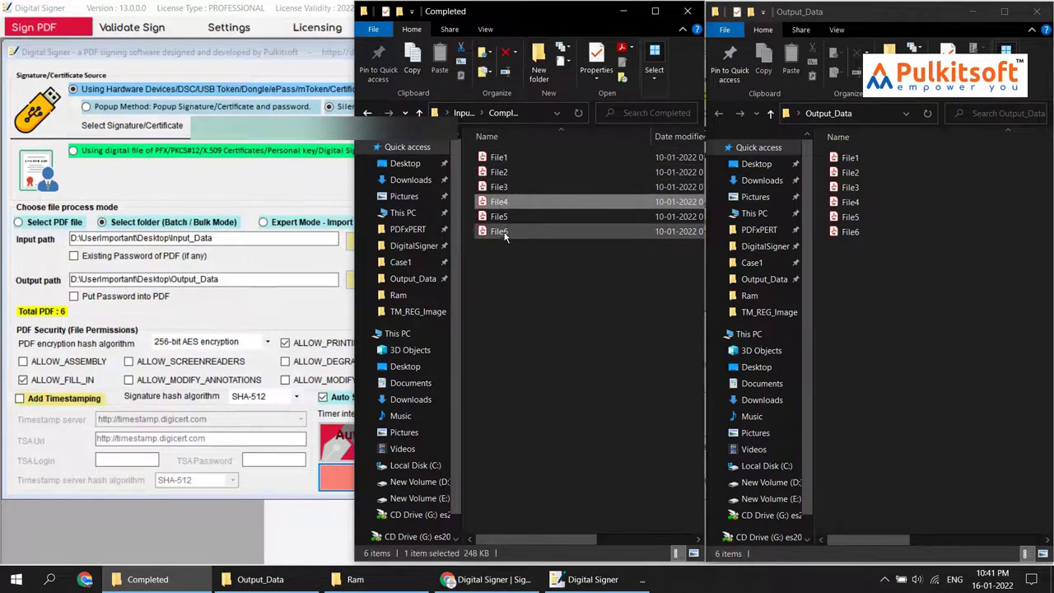
pyautogui.keyDown('ctrl'); pyautogui.click(507, 231); pyautogui.keyUp('ctrl')
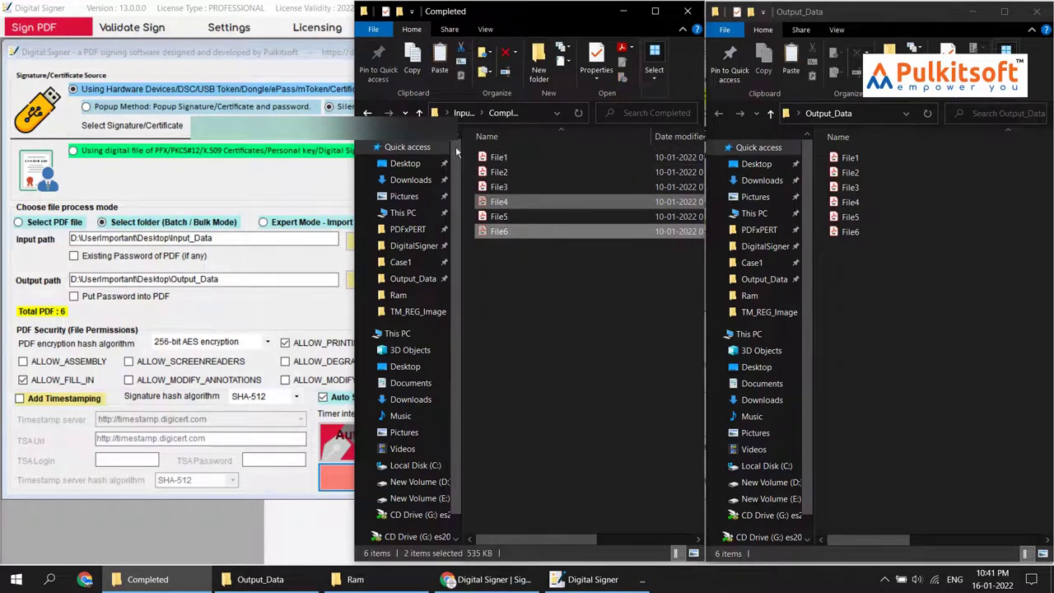
pyautogui.click(367, 113)
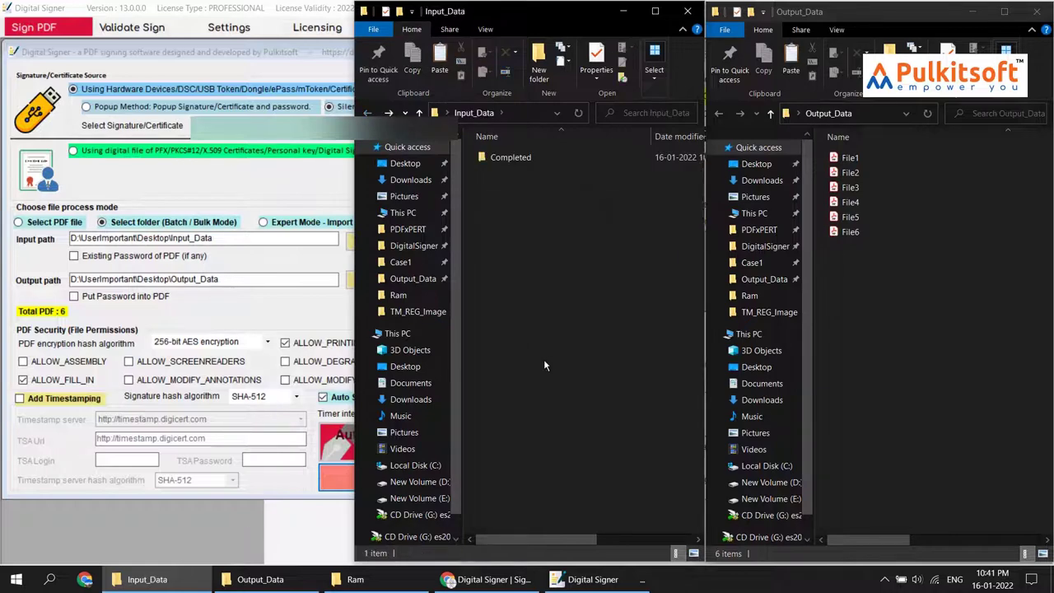
pyautogui.hotkey('ctrl', 'v')
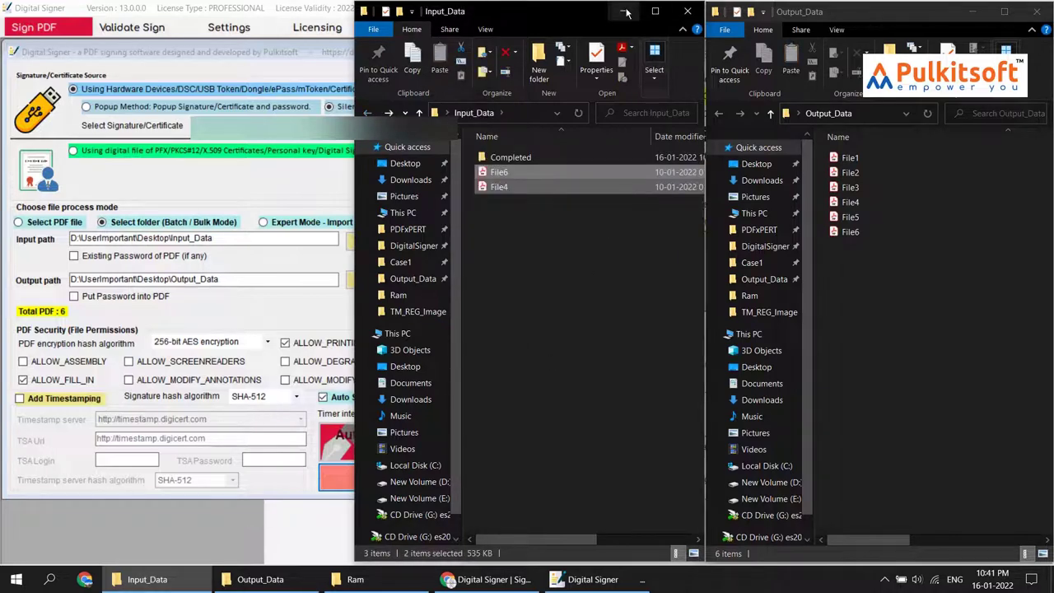
pyautogui.click(626, 11)
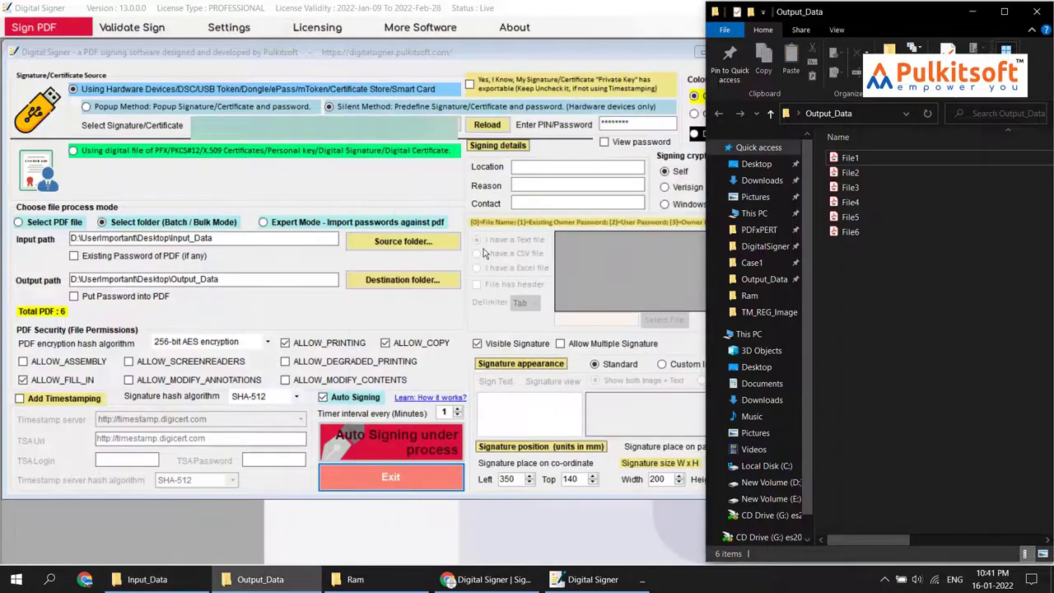
# Delete the six signed PDFs from Output_Data, then the freshly re-signed File4 and File6
pyautogui.moveTo(878, 294); pyautogui.dragTo(844, 140)
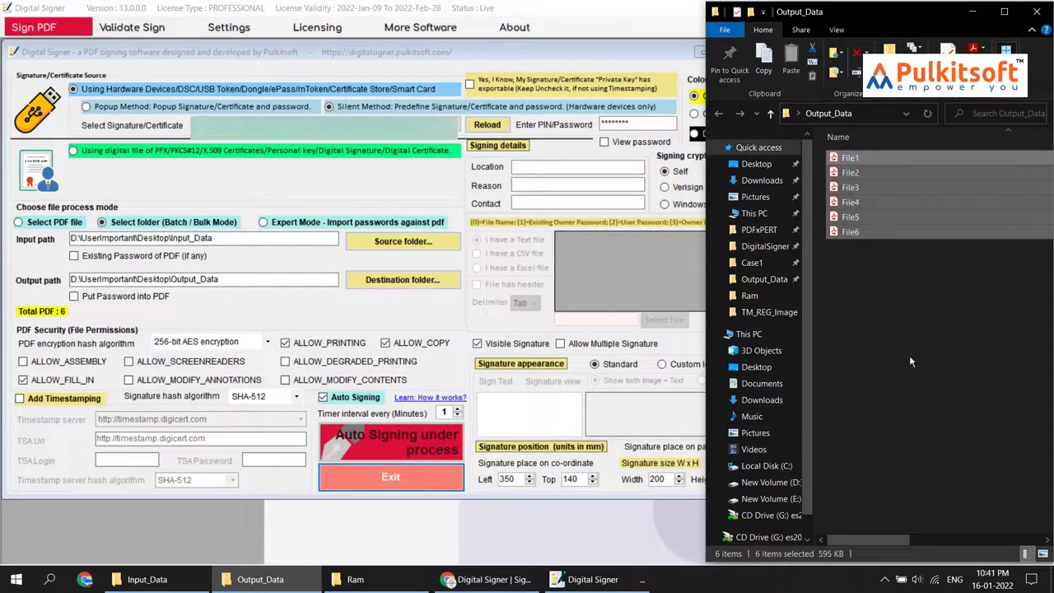
pyautogui.press('Delete')
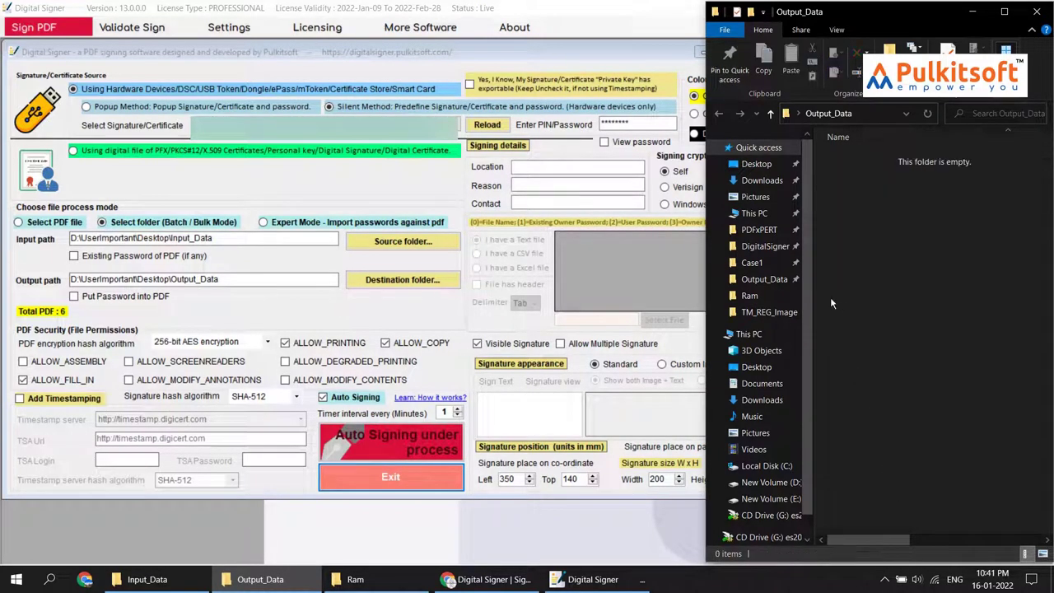
pyautogui.click(169, 583)
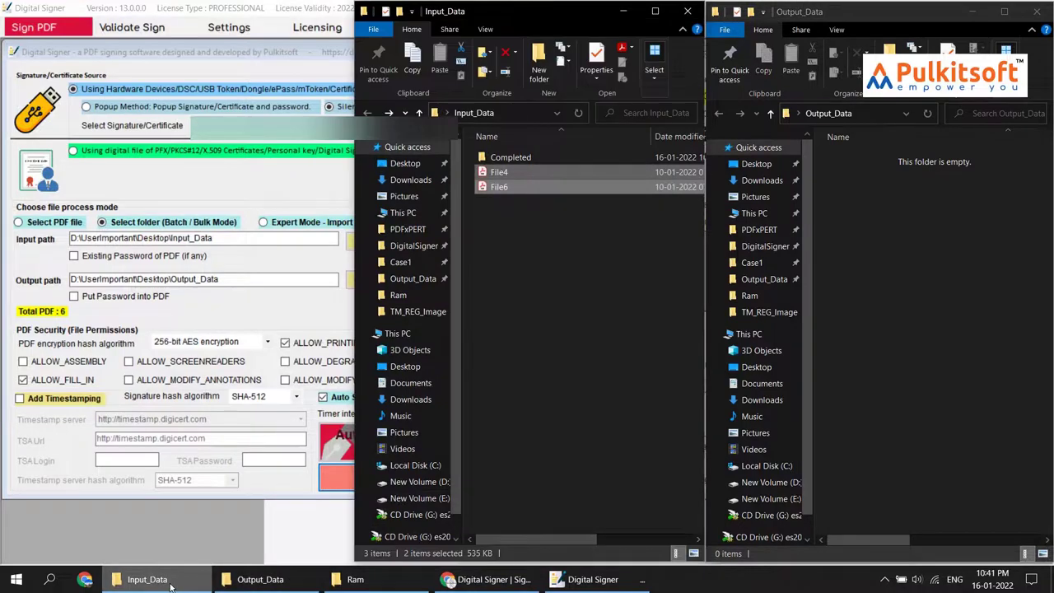
pyautogui.click(169, 583)
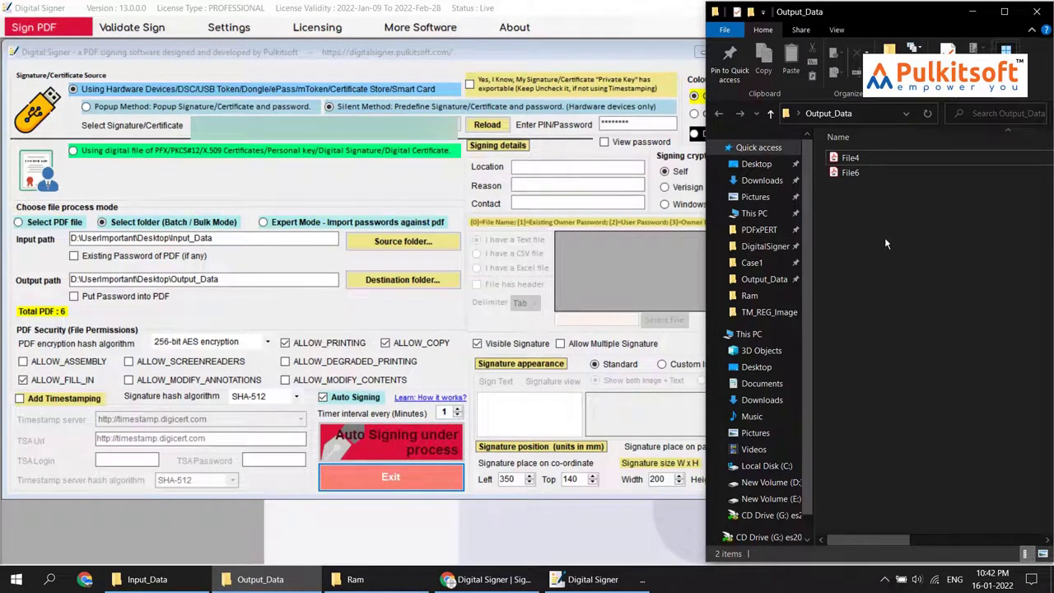
pyautogui.moveTo(885, 237); pyautogui.dragTo(859, 155)
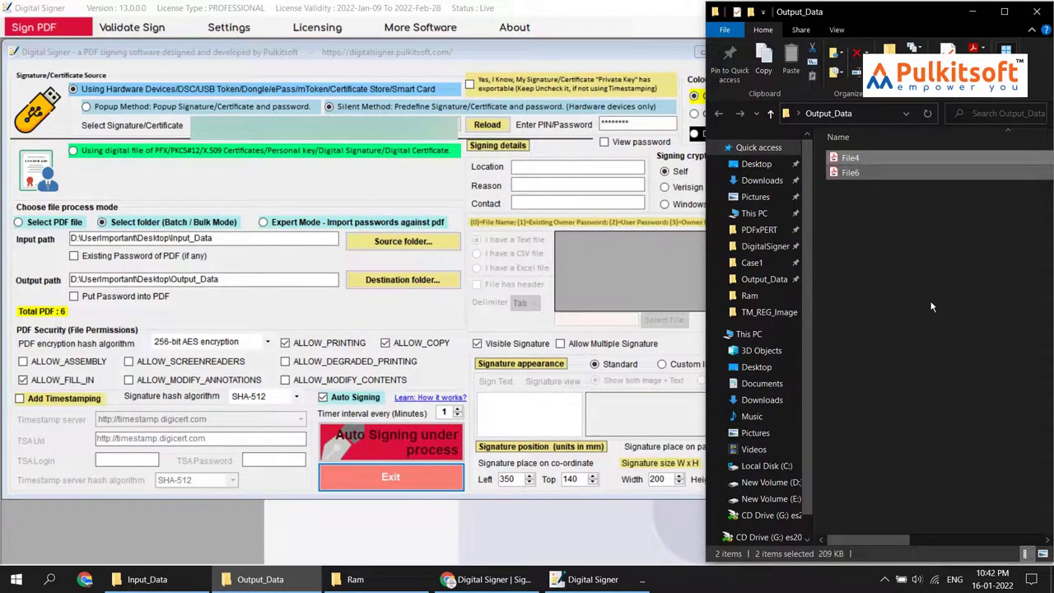
pyautogui.press('Delete')
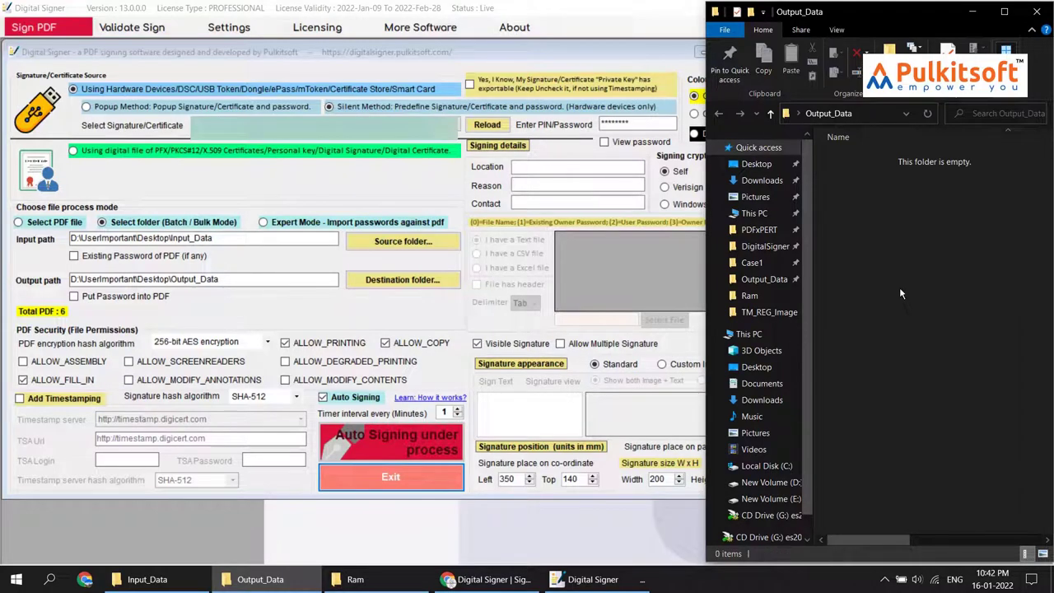
# Copy File2 from the Completed folder into Input_Data, then minimize the folder window
pyautogui.click(146, 579)
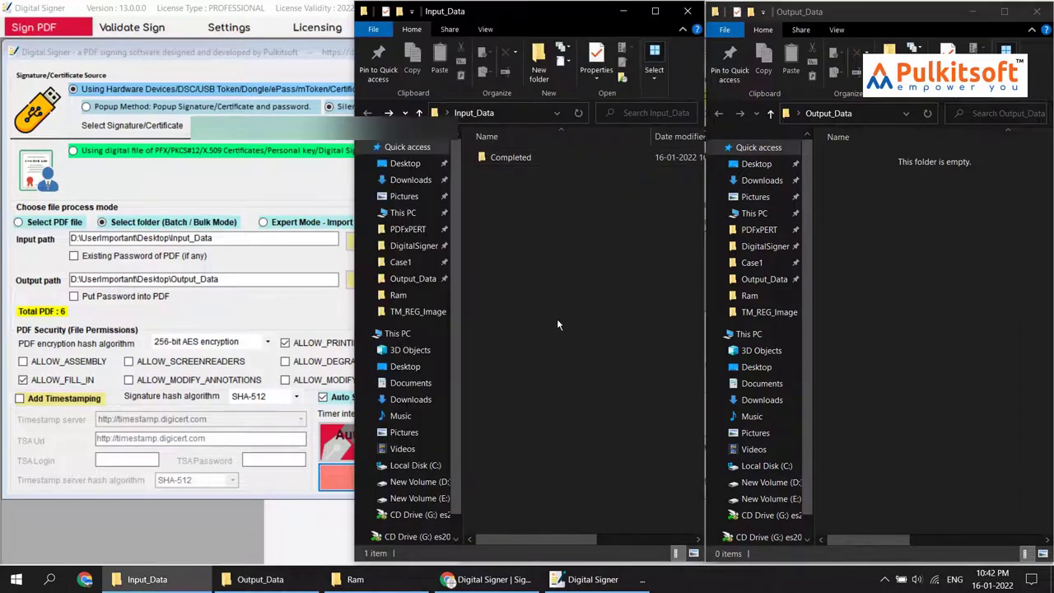
pyautogui.doubleClick(527, 158)
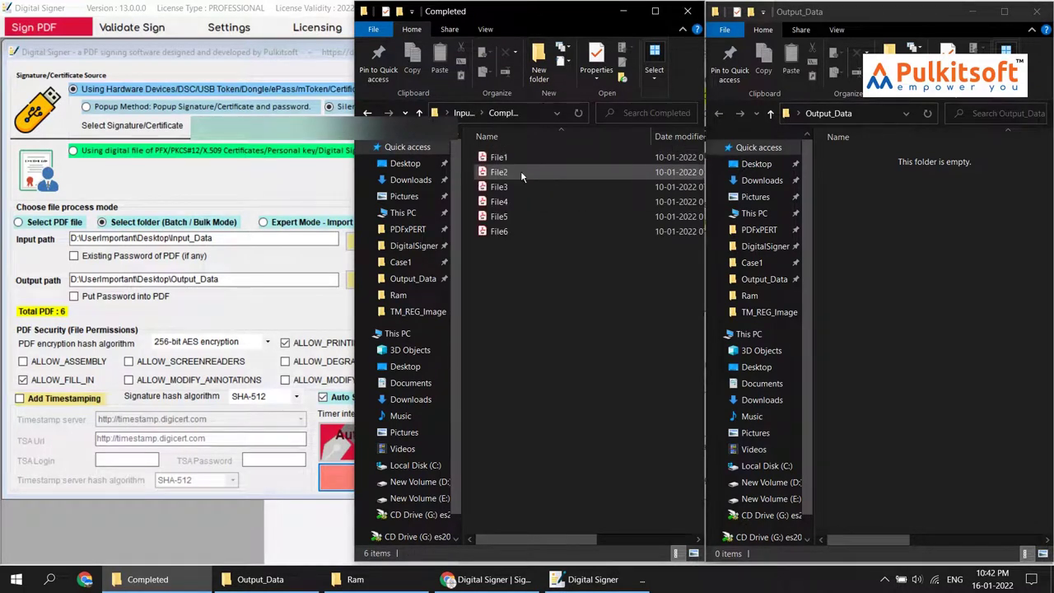
pyautogui.click(520, 173)
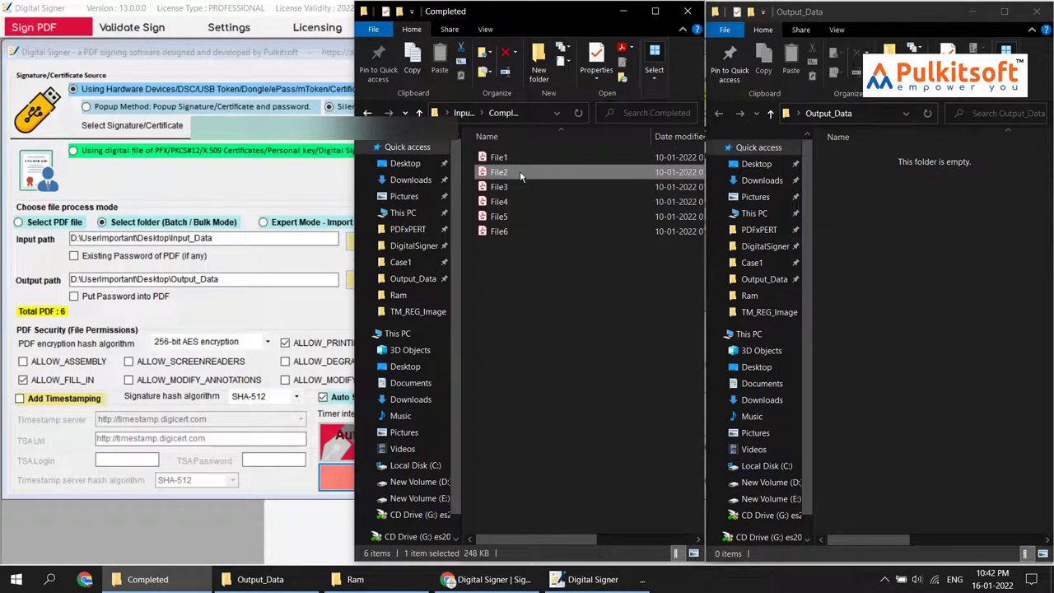
pyautogui.hotkey('ctrl', 'c')
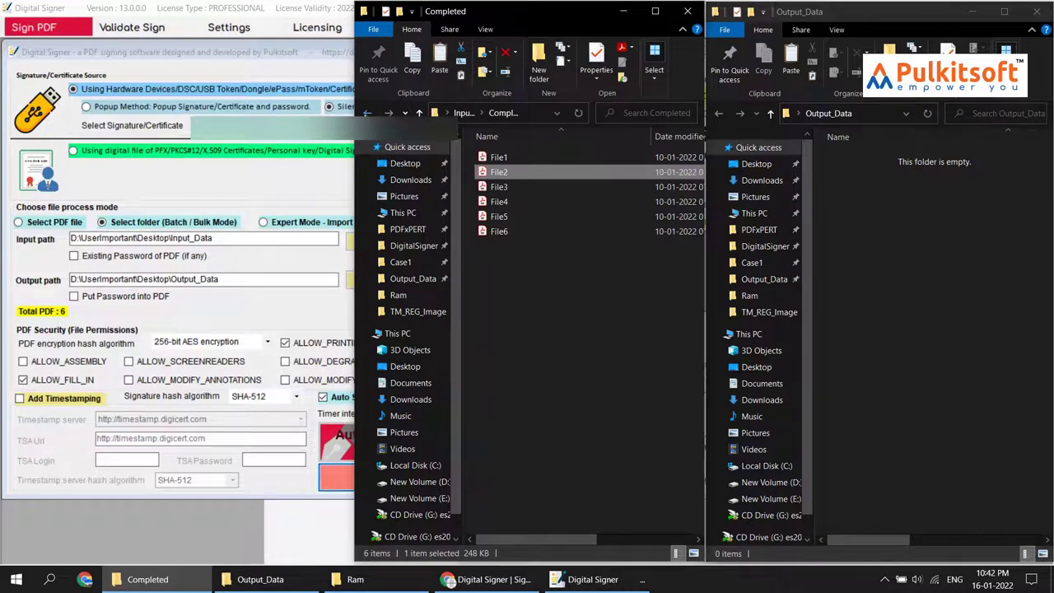
pyautogui.hotkey('alt', 'Up')
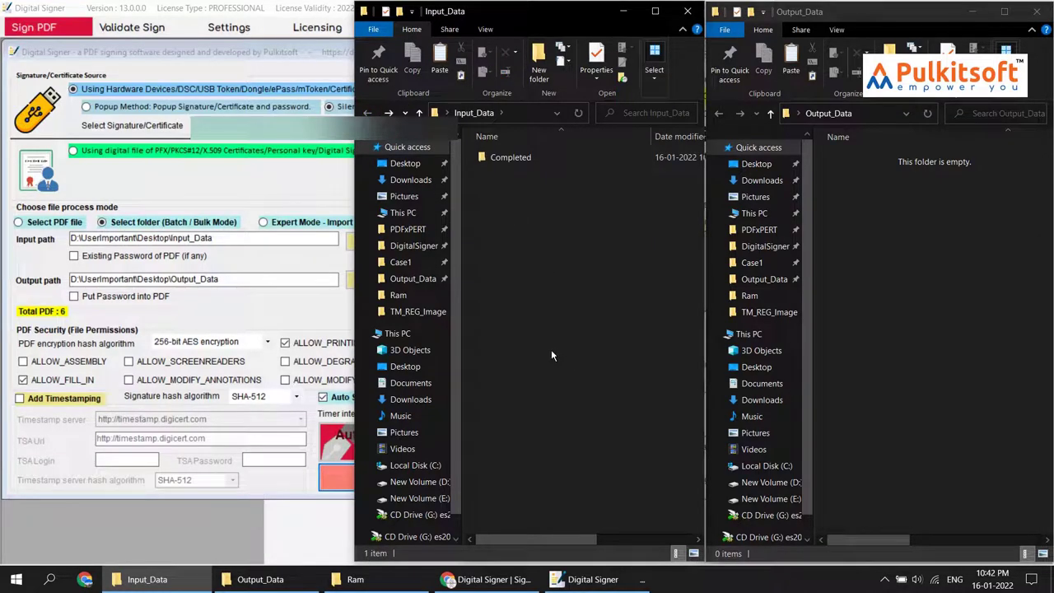
pyautogui.hotkey('ctrl', 'v')
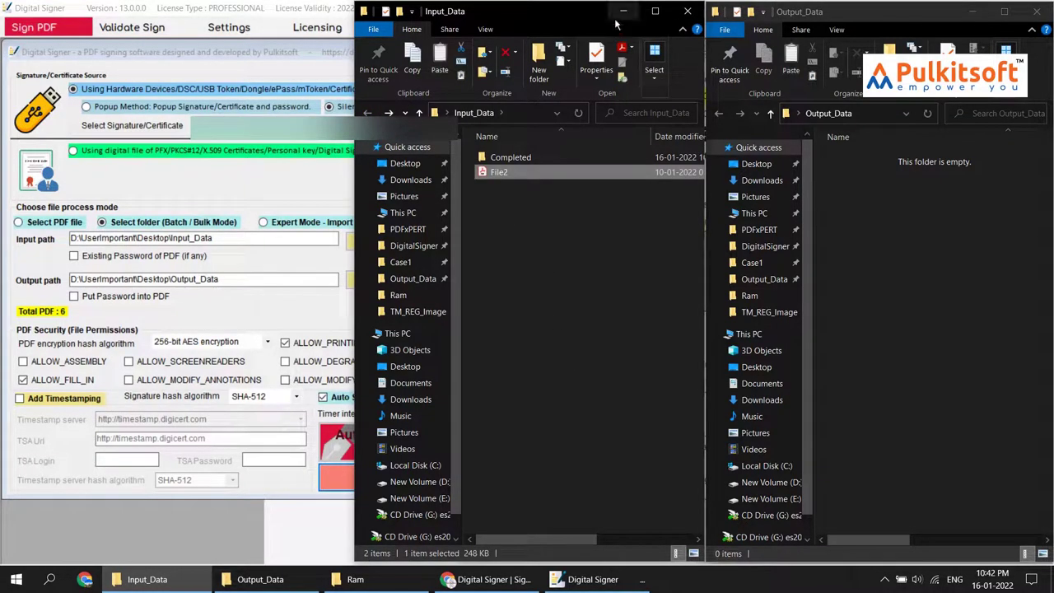
pyautogui.click(624, 10)
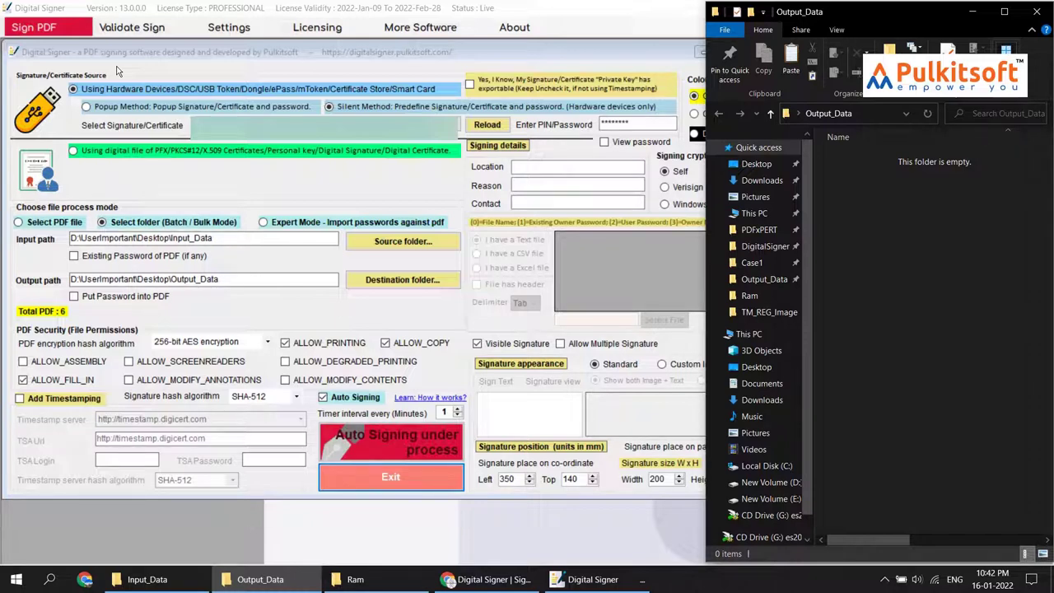
# Bring Digital Signer in front of Output_Data, with auto signing still in process
pyautogui.click(304, 7)
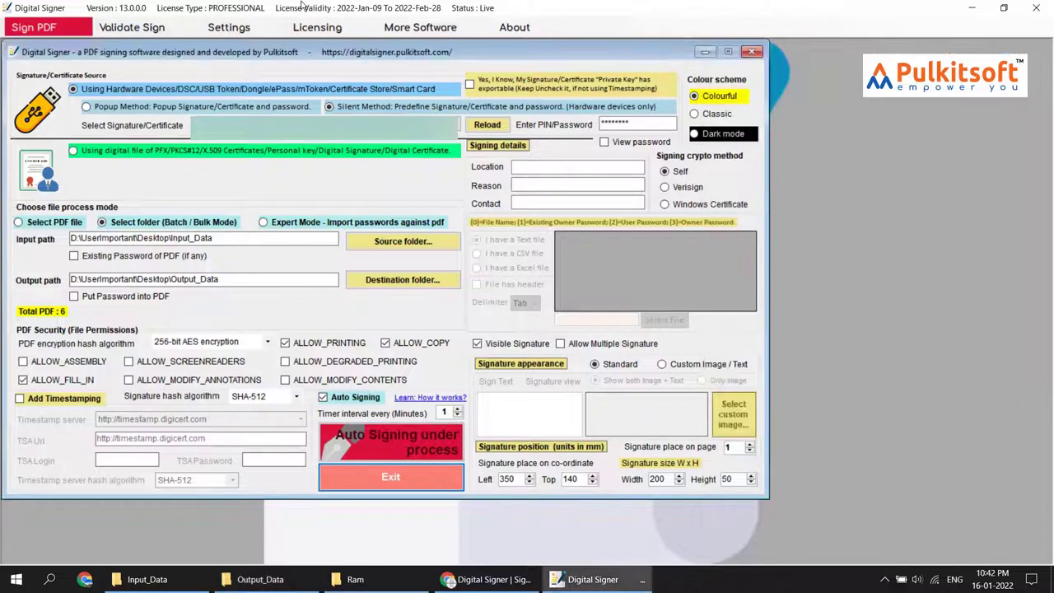
pyautogui.click(1035, 6)
pyautogui.click(973, 10)
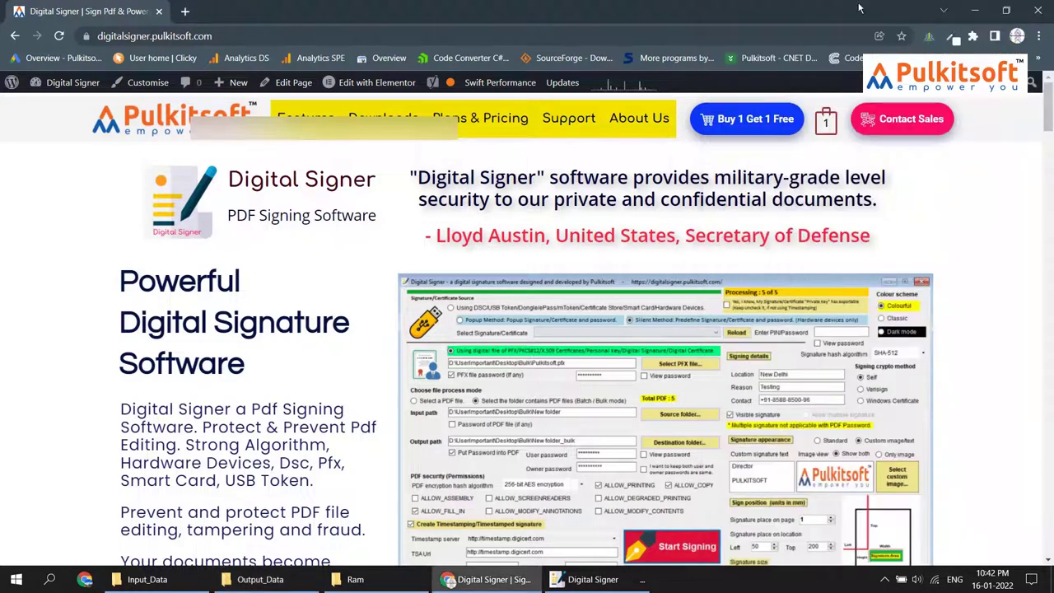
pyautogui.click(576, 582)
pyautogui.click(261, 579)
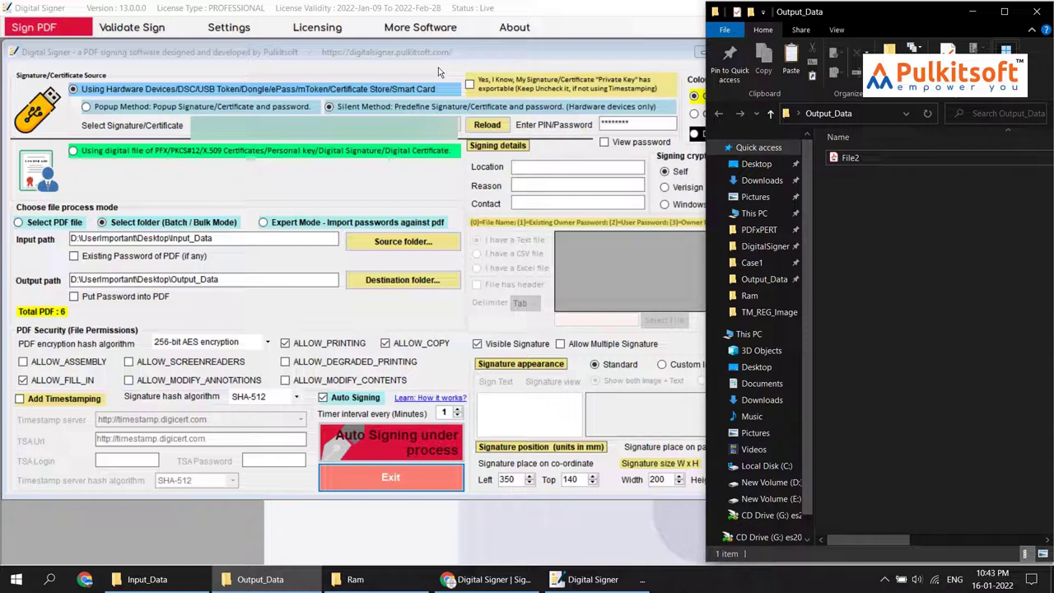
# Delete the signed File2 from Output_Data, then open the Completed folder in Input_Data
pyautogui.click(857, 159)
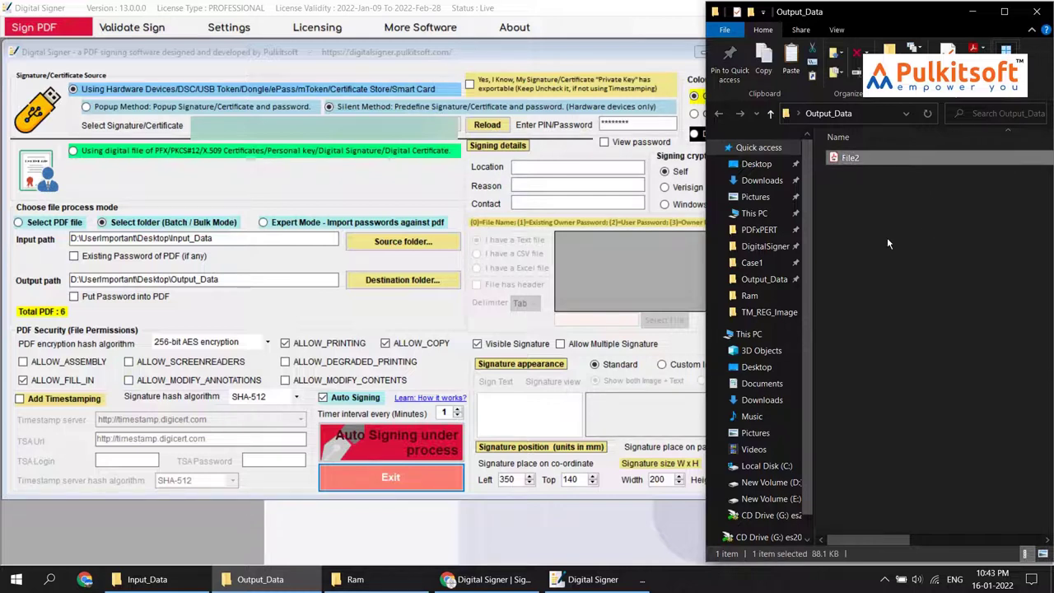
pyautogui.press('Delete')
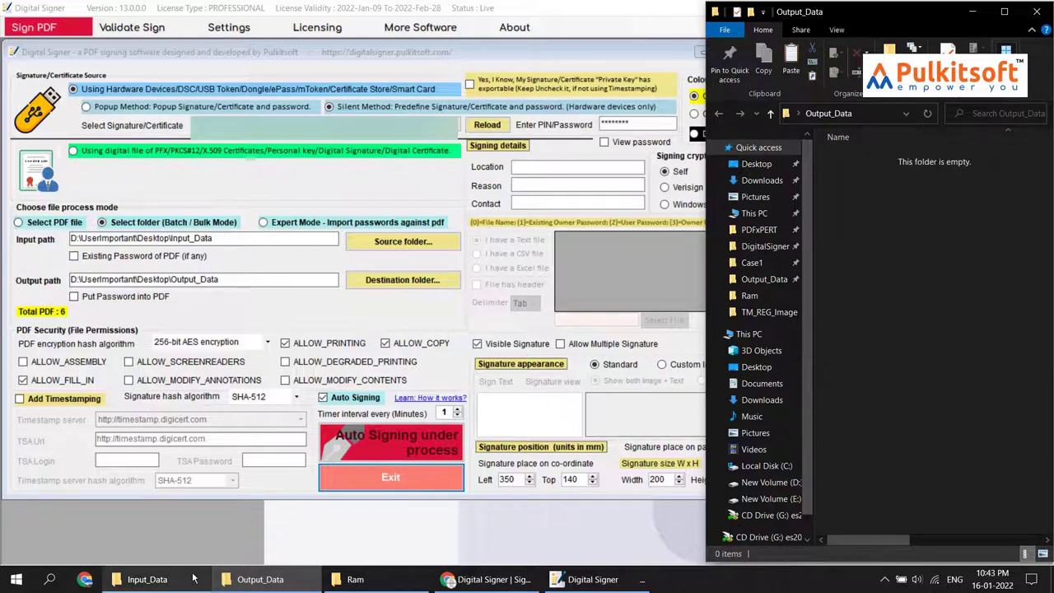
pyautogui.click(175, 564)
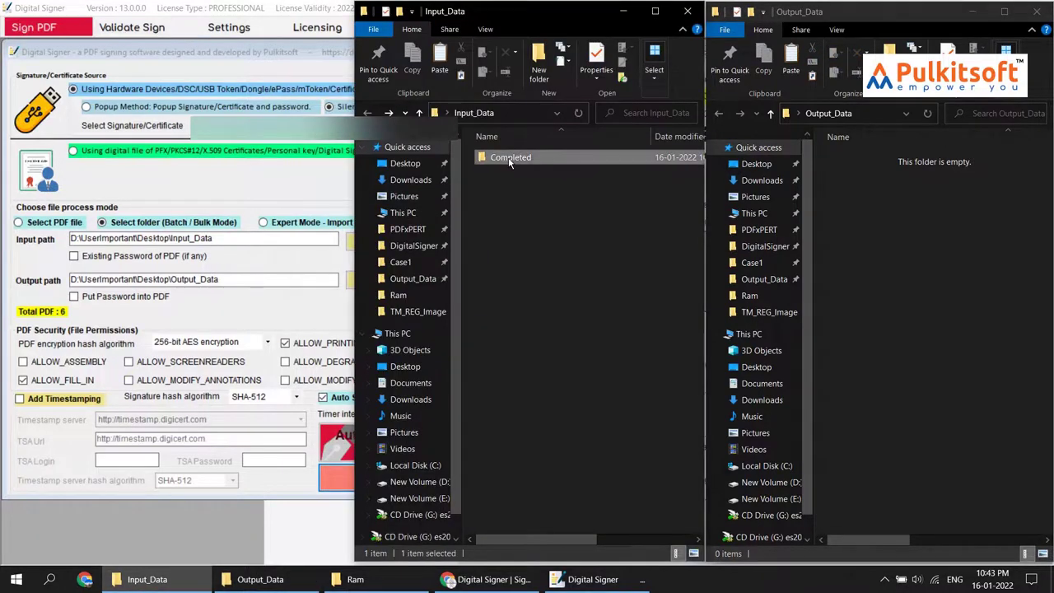
pyautogui.doubleClick(508, 158)
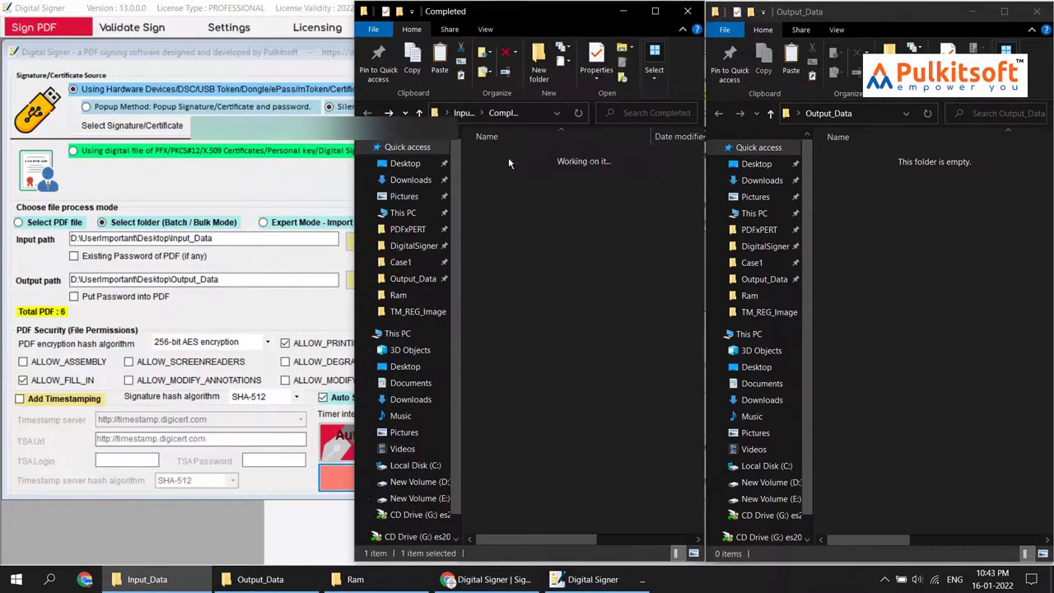
# Turn off Auto Signing and sign with the Pulkitsoft.pfx file, entering its PFX password
pyautogui.click(301, 7)
pyautogui.click(343, 401)
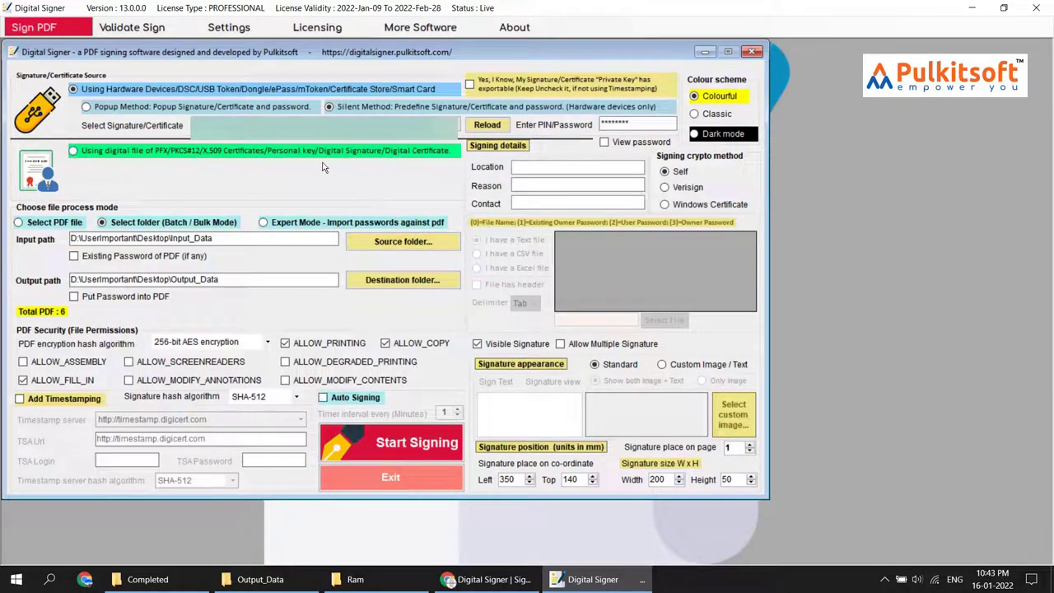
pyautogui.click(251, 157)
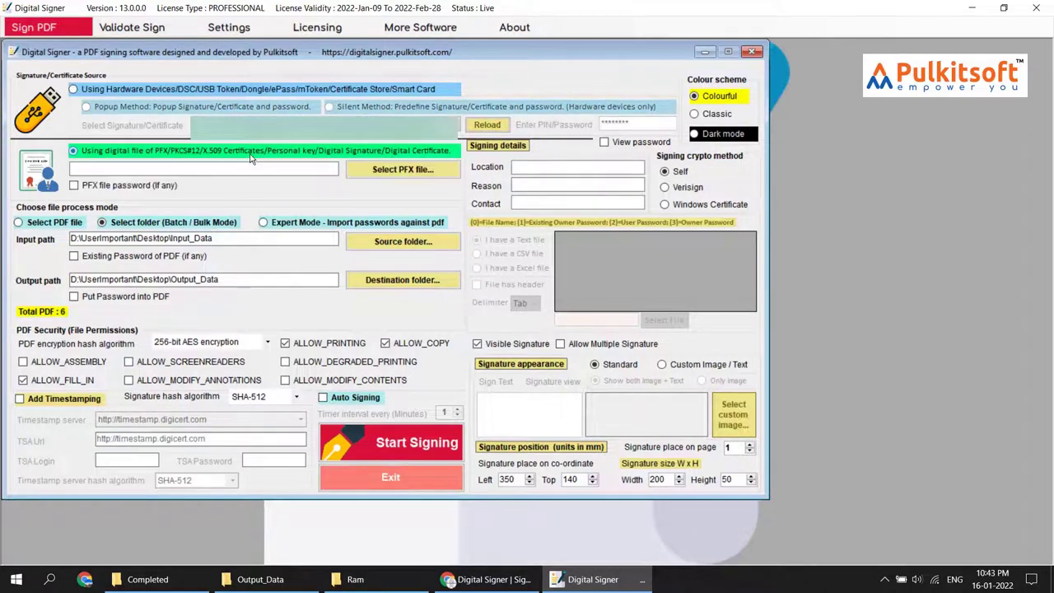
pyautogui.click(423, 170)
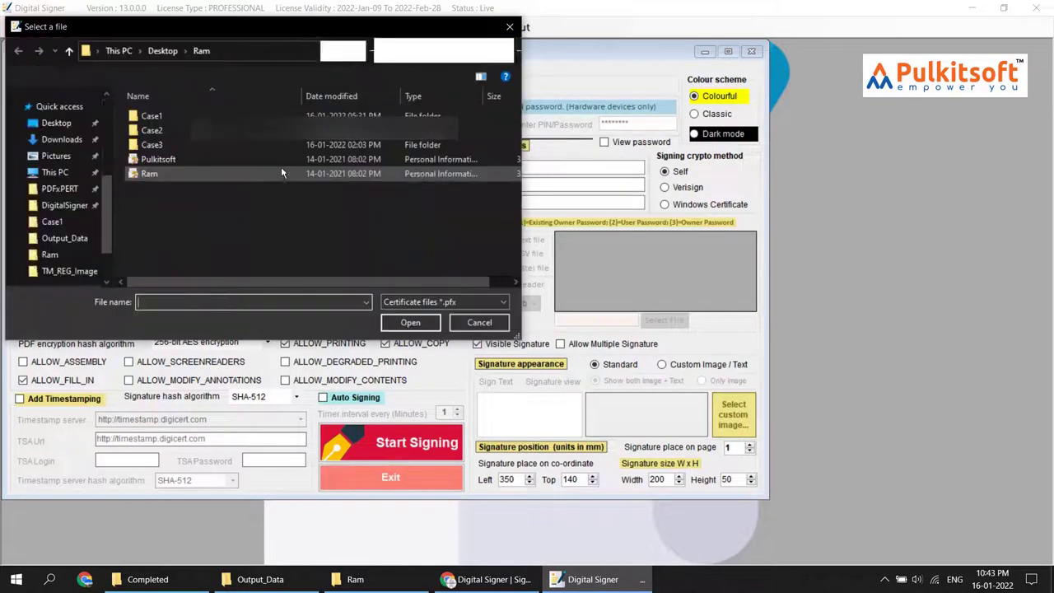
pyautogui.doubleClick(184, 160)
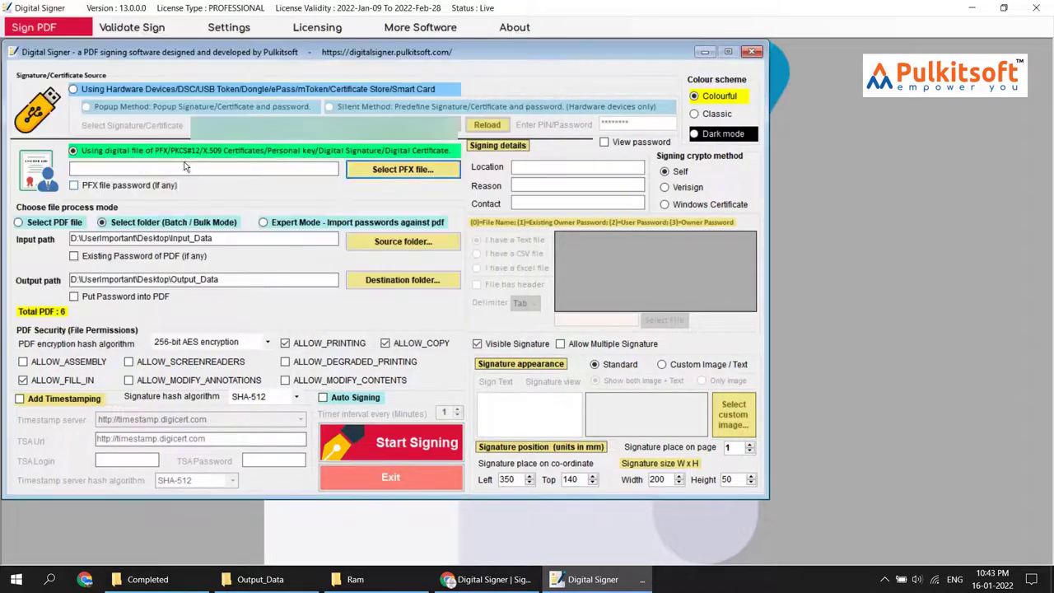
pyautogui.click(74, 185)
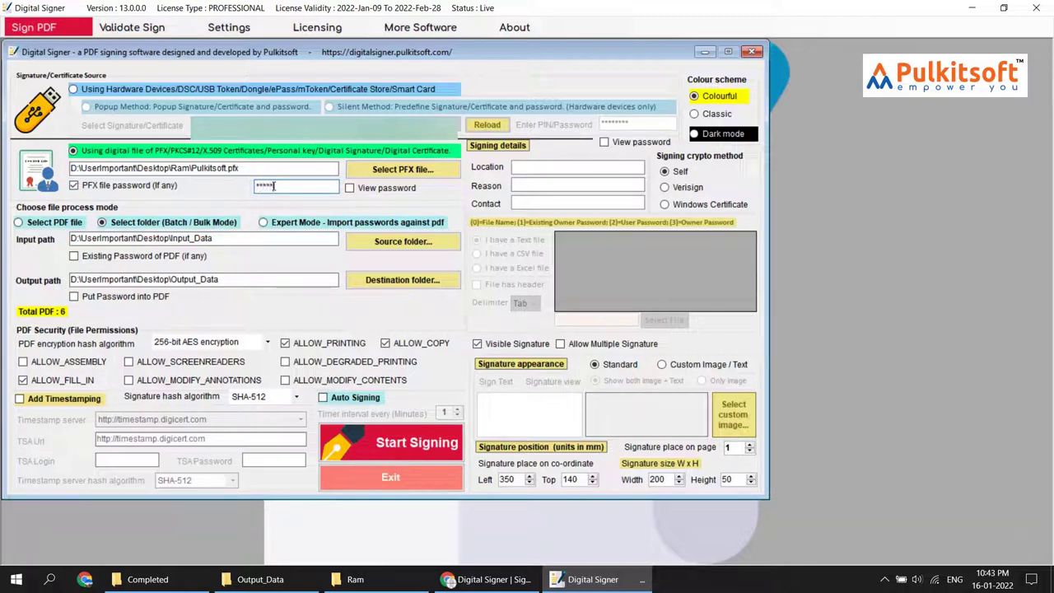
pyautogui.click(190, 581)
# Copy File1–File6 from Completed back into Input_Data
pyautogui.moveTo(556, 324); pyautogui.dragTo(505, 157)
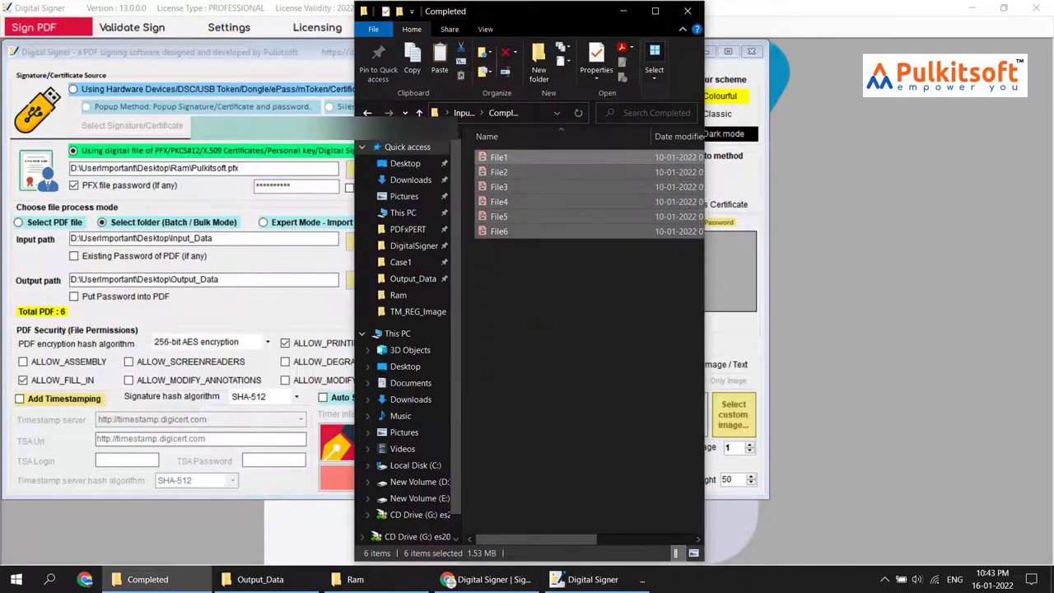
pyautogui.press('Delete')
pyautogui.hotkey('alt', 'Up')
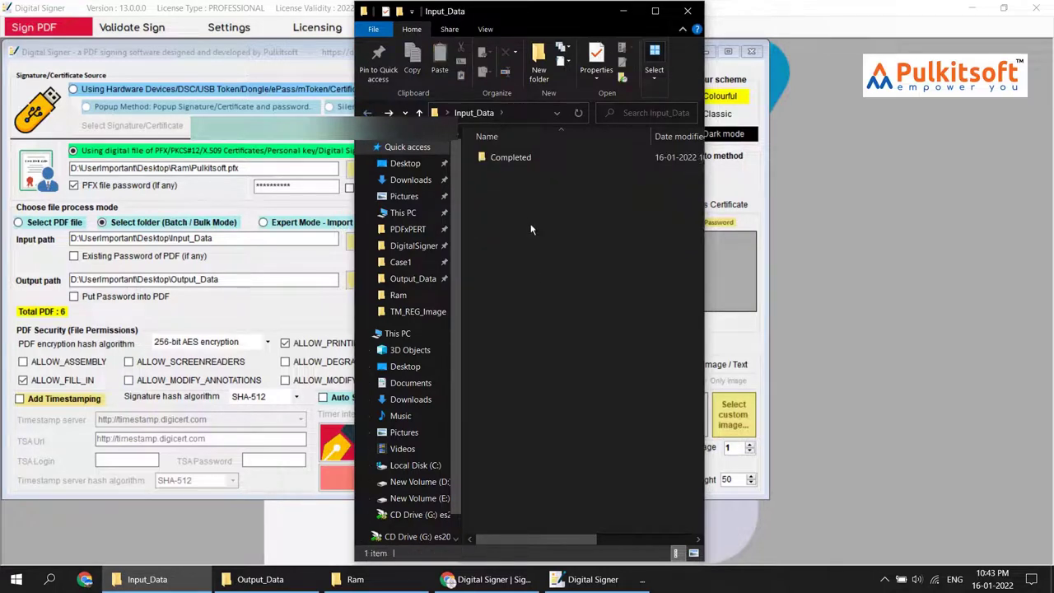
pyautogui.hotkey('ctrl', 'v')
# Delete the Completed folder and bring up the empty Output_Data window
pyautogui.click(510, 166)
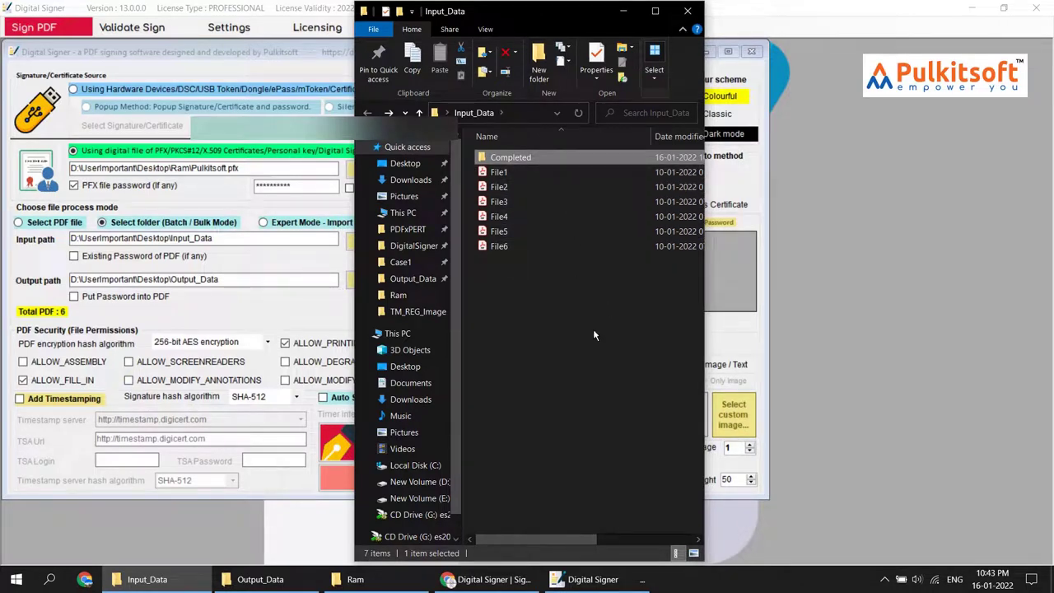
pyautogui.press('Delete')
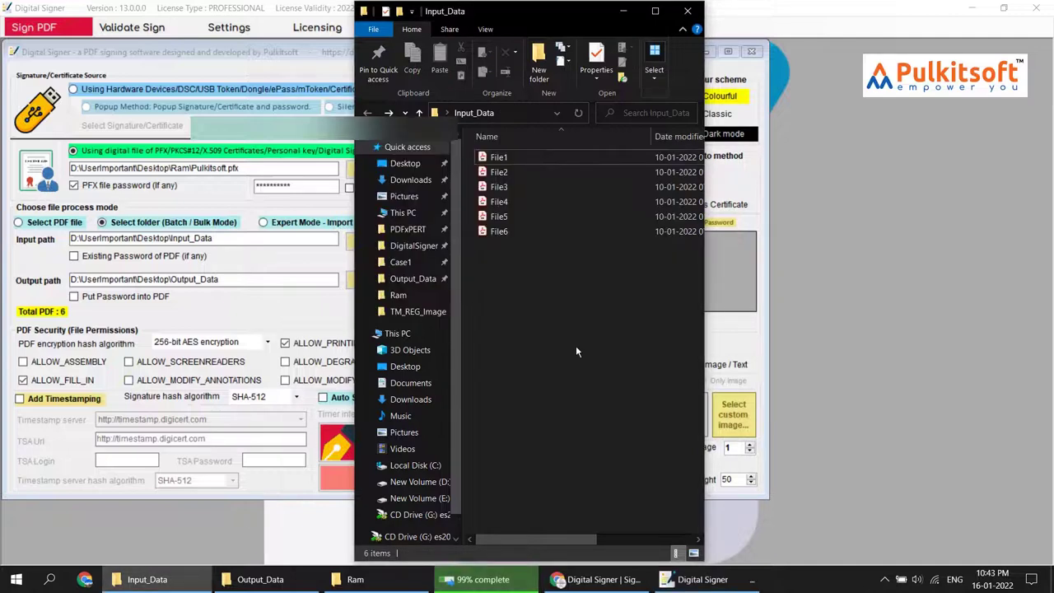
pyautogui.moveTo(556, 378); pyautogui.dragTo(500, 154)
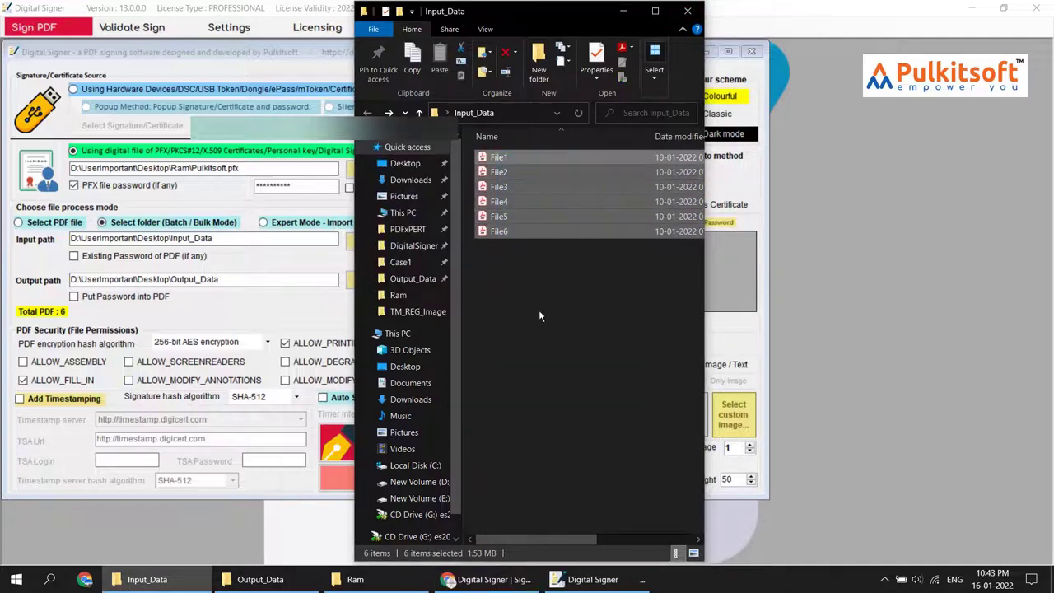
pyautogui.click(624, 11)
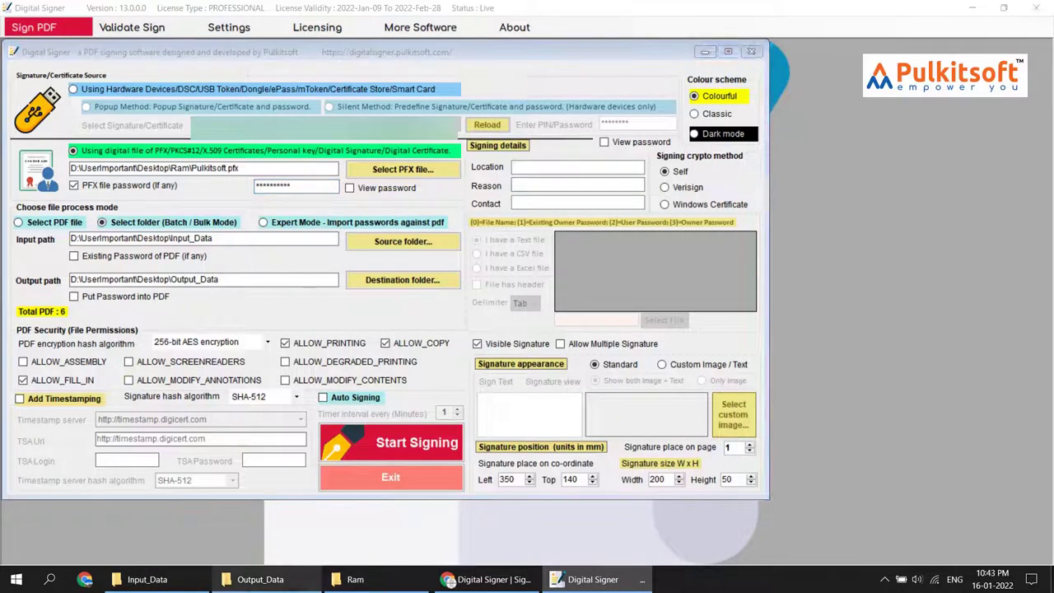
pyautogui.click(261, 579)
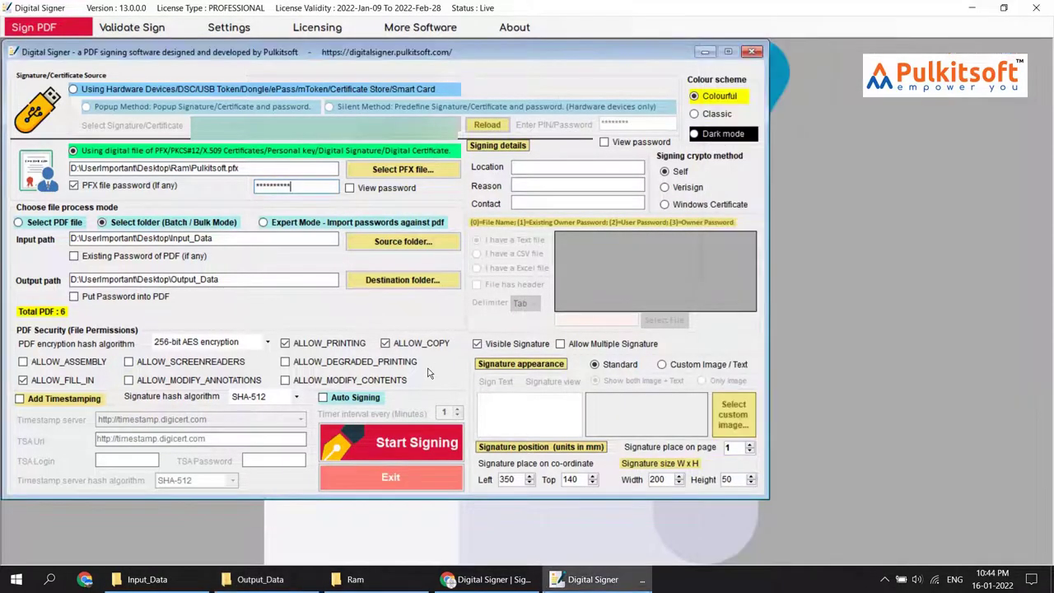
# Re-enable Auto Signing and start signing Input_Data with Pulkitsoft.pfx, then watch Output_Data fill with File1–File6
pyautogui.click(428, 371)
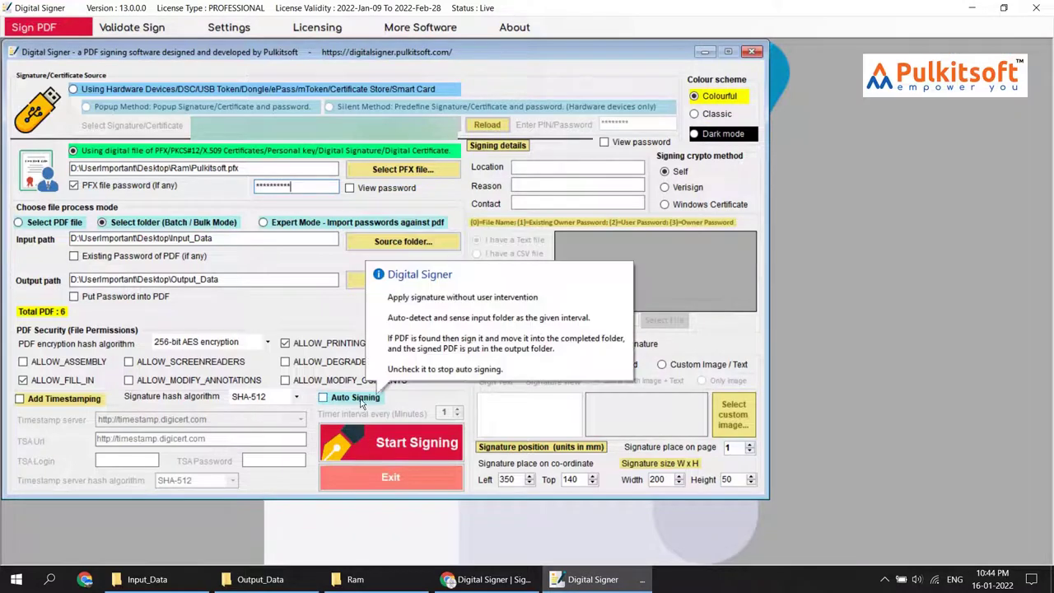
pyautogui.click(362, 402)
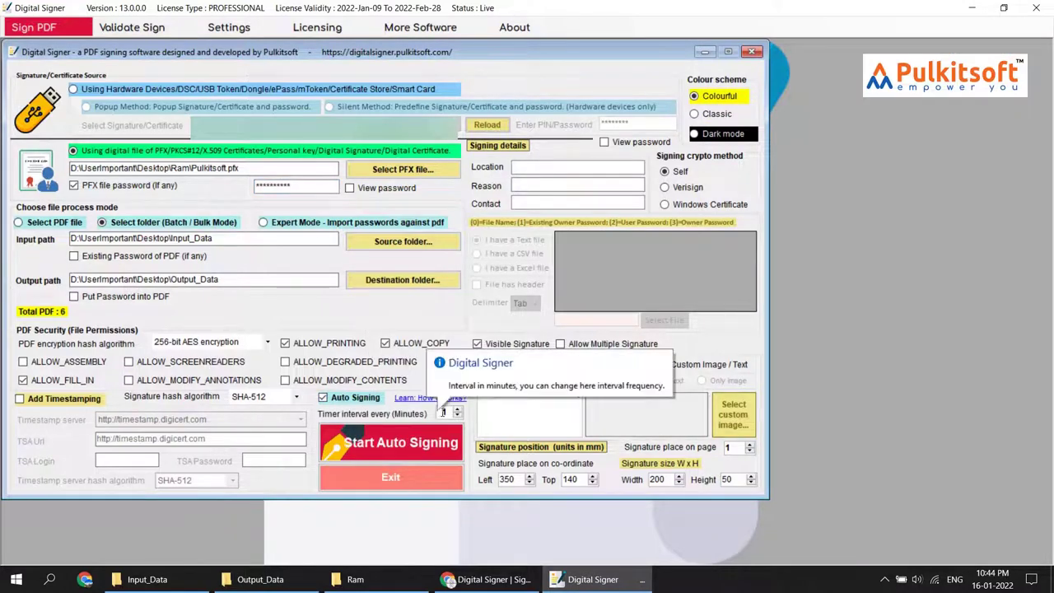
pyautogui.click(405, 443)
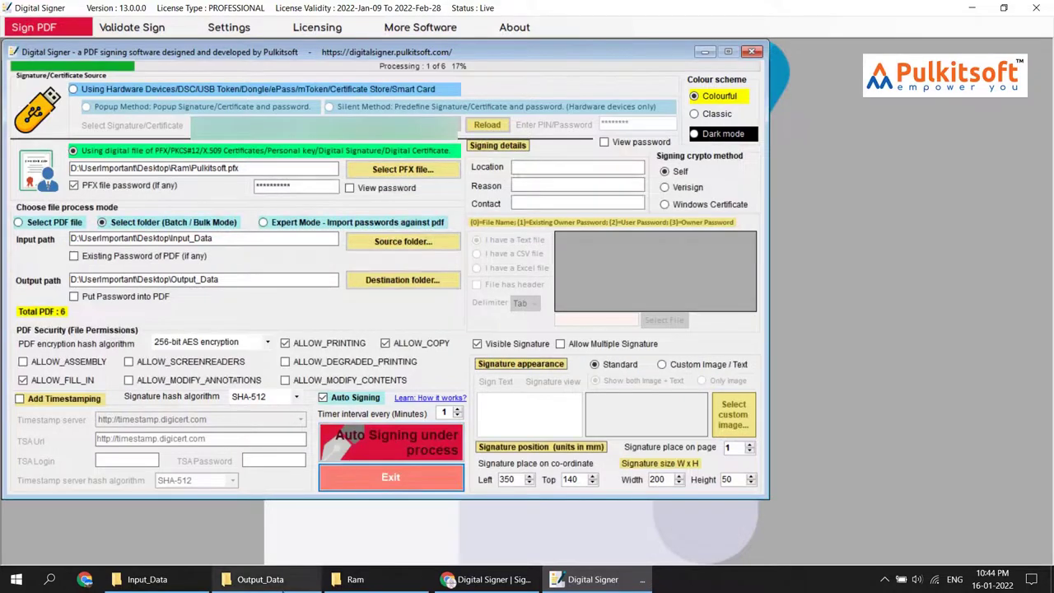
pyautogui.click(261, 579)
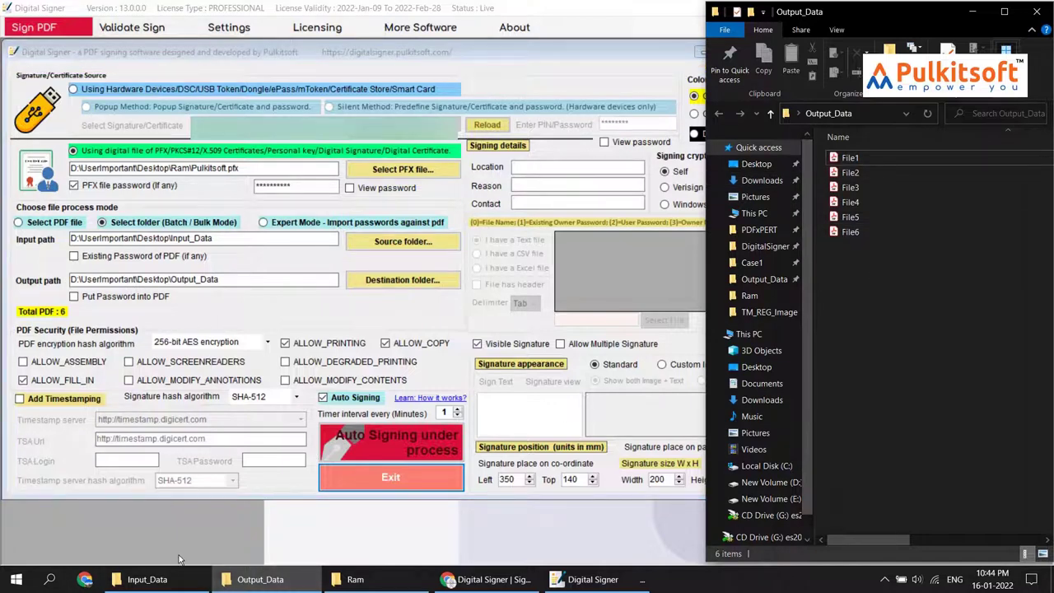
# Bring the Input_Data window, now holding only the Completed folder, in front of Digital Signer
pyautogui.click(169, 579)
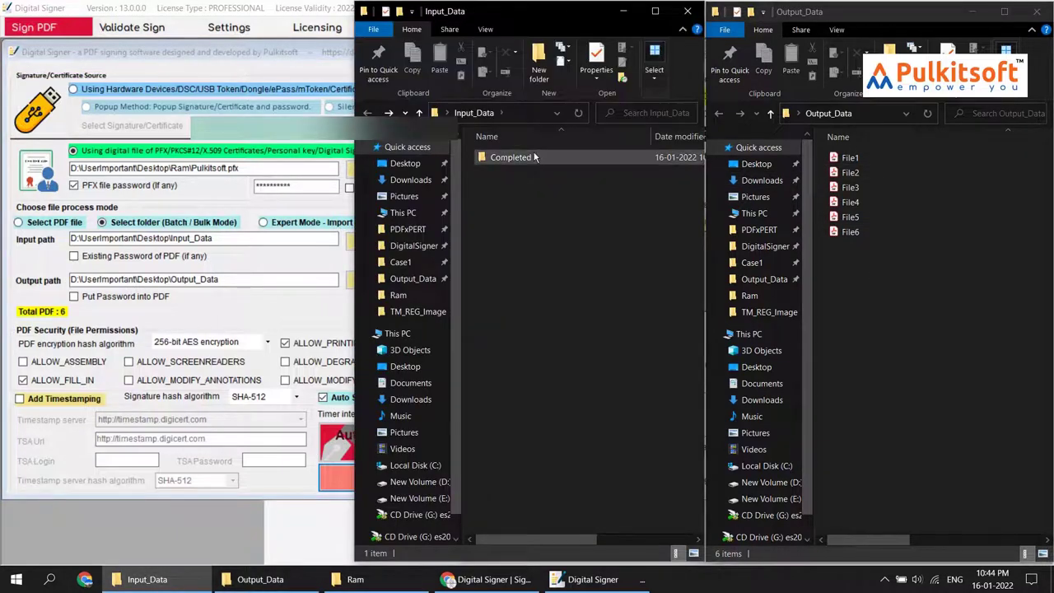
pyautogui.moveTo(534, 157)
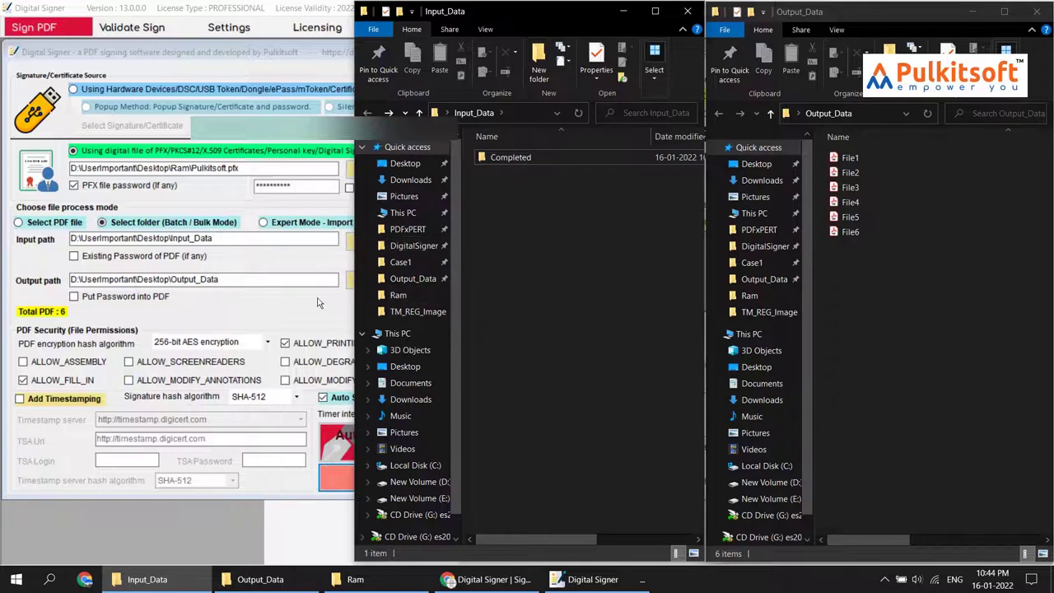
pyautogui.click(282, 10)
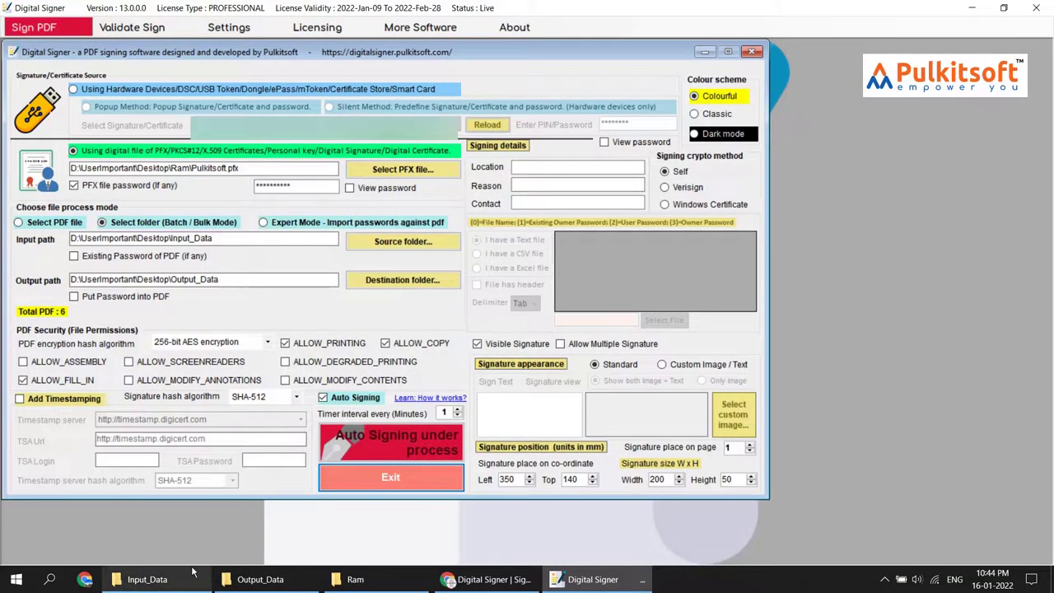
pyautogui.click(165, 581)
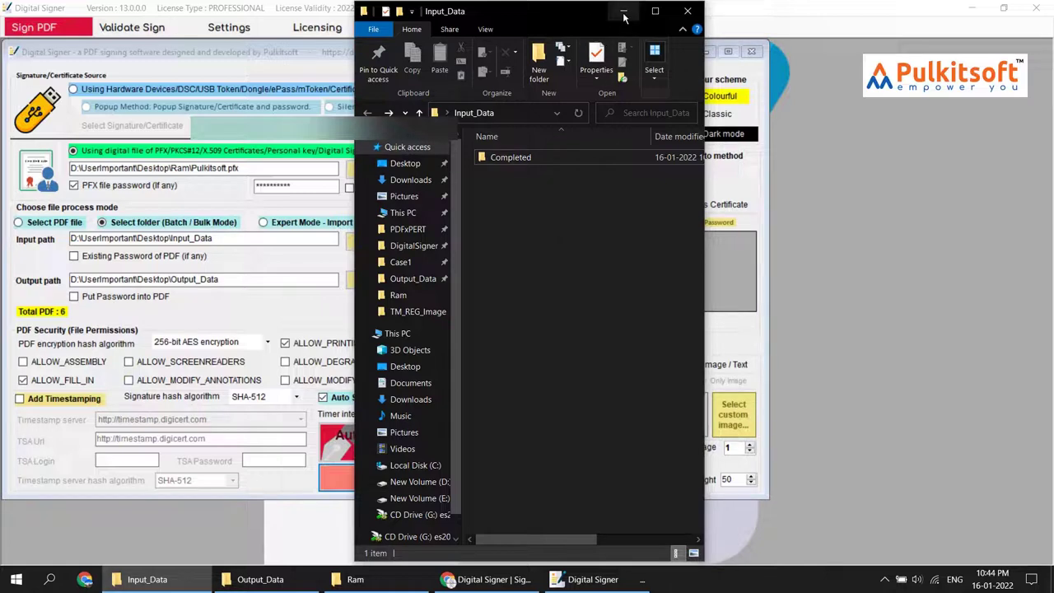
# Copy File3 from the Completed folder back into Input_Data
pyautogui.doubleClick(527, 156)
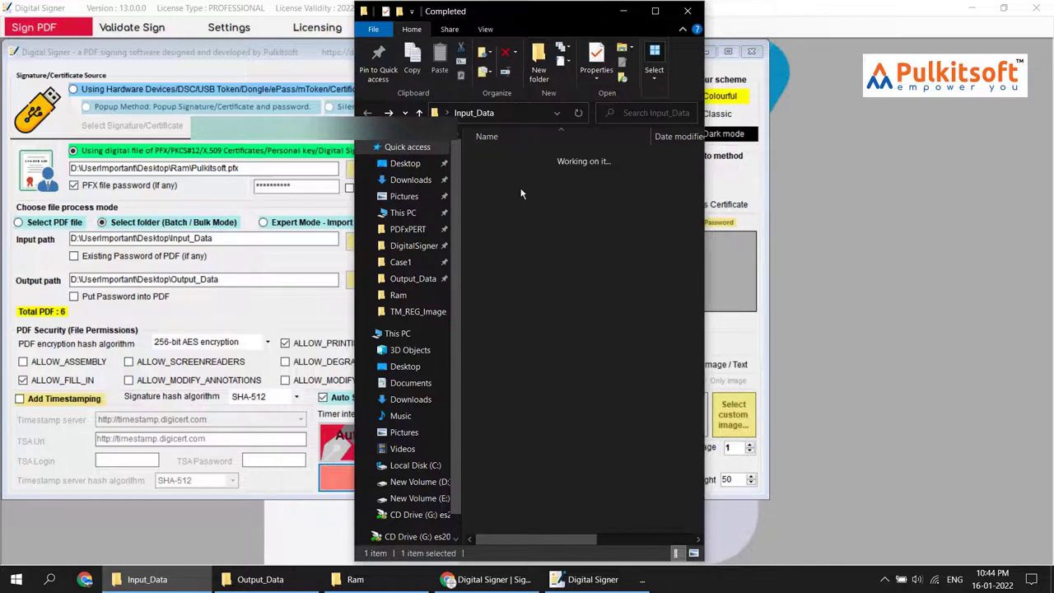
pyautogui.click(501, 191)
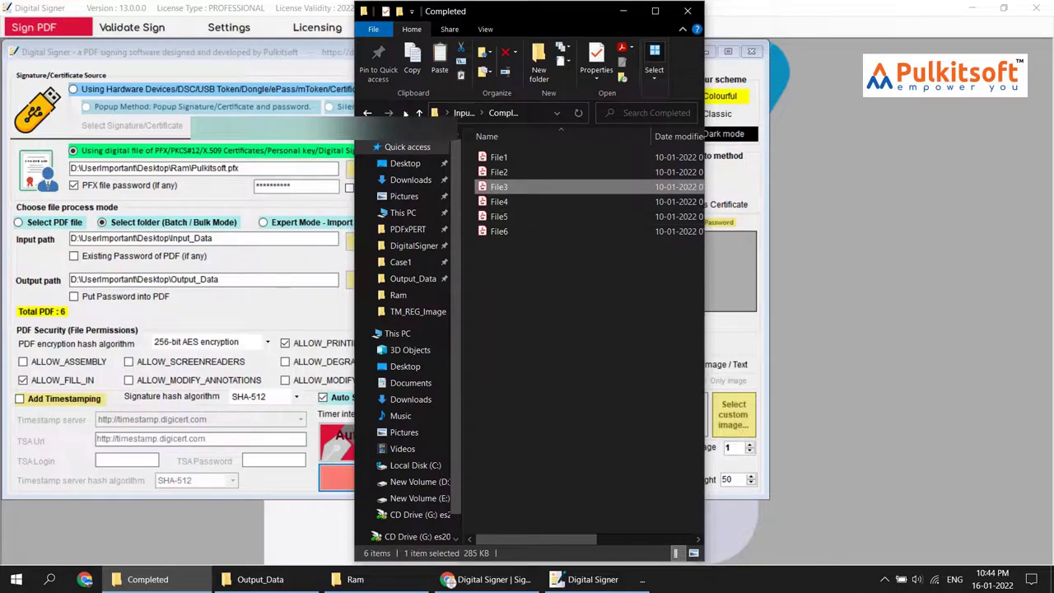
pyautogui.hotkey('alt', 'Left')
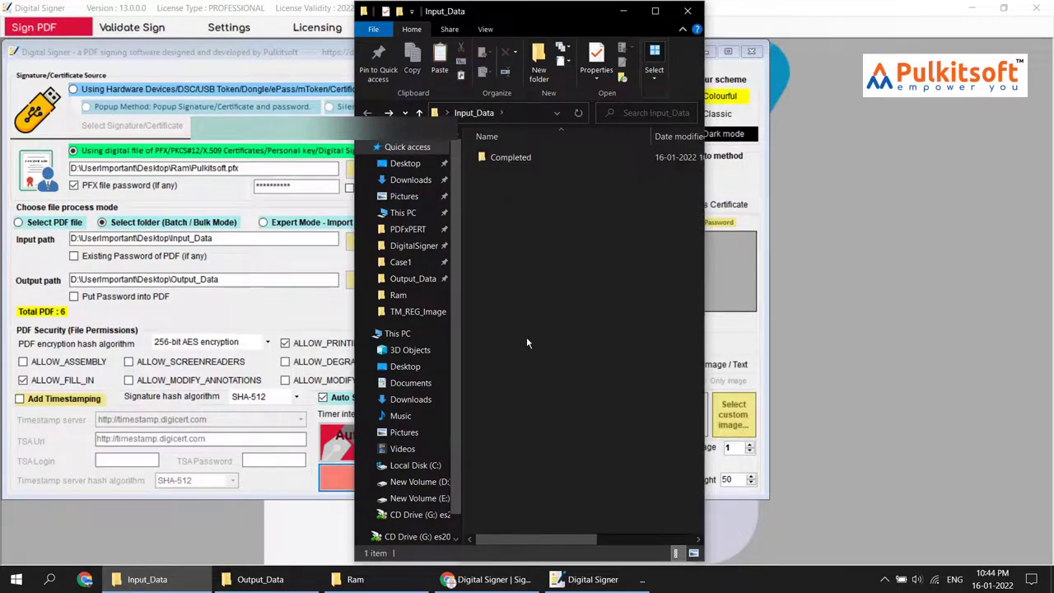
pyautogui.hotkey('ctrl', 'v')
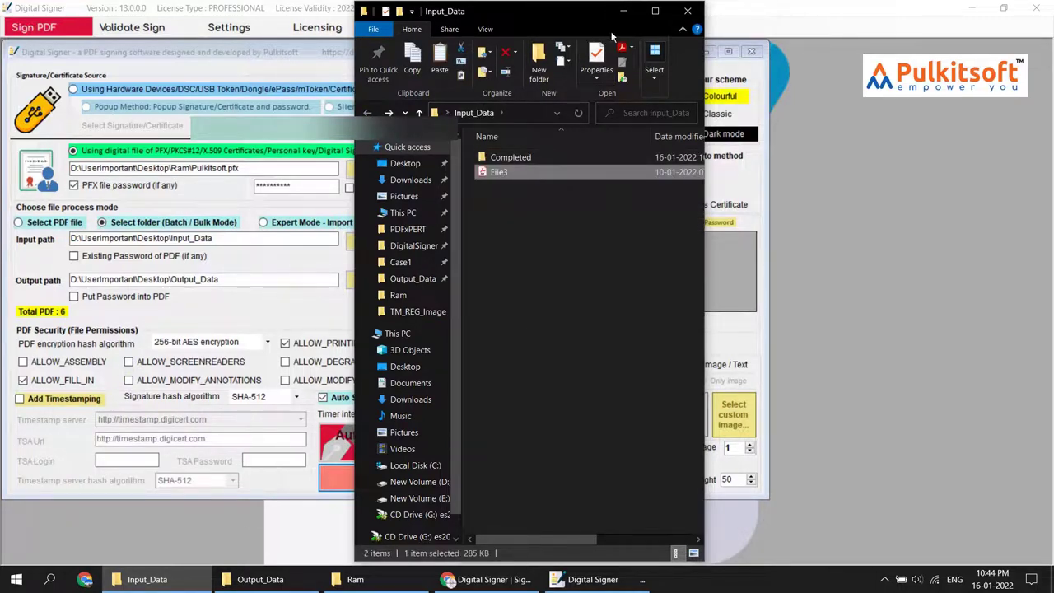
# Delete all six previously signed files from Output_Data
pyautogui.click(623, 10)
pyautogui.hotkey('alt', 'Tab')
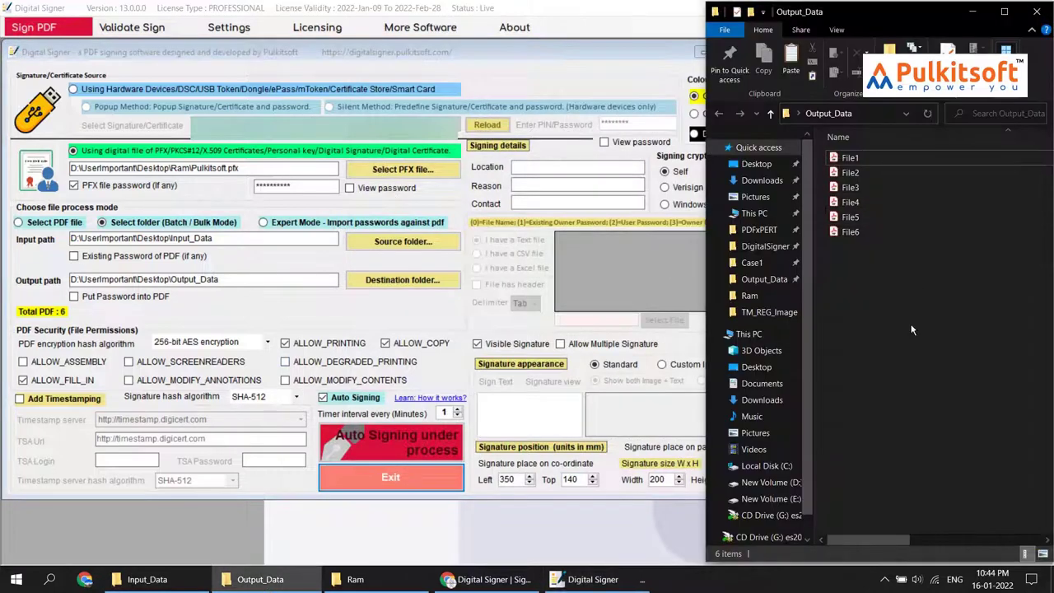
pyautogui.moveTo(912, 330); pyautogui.dragTo(861, 157)
pyautogui.press('Delete')
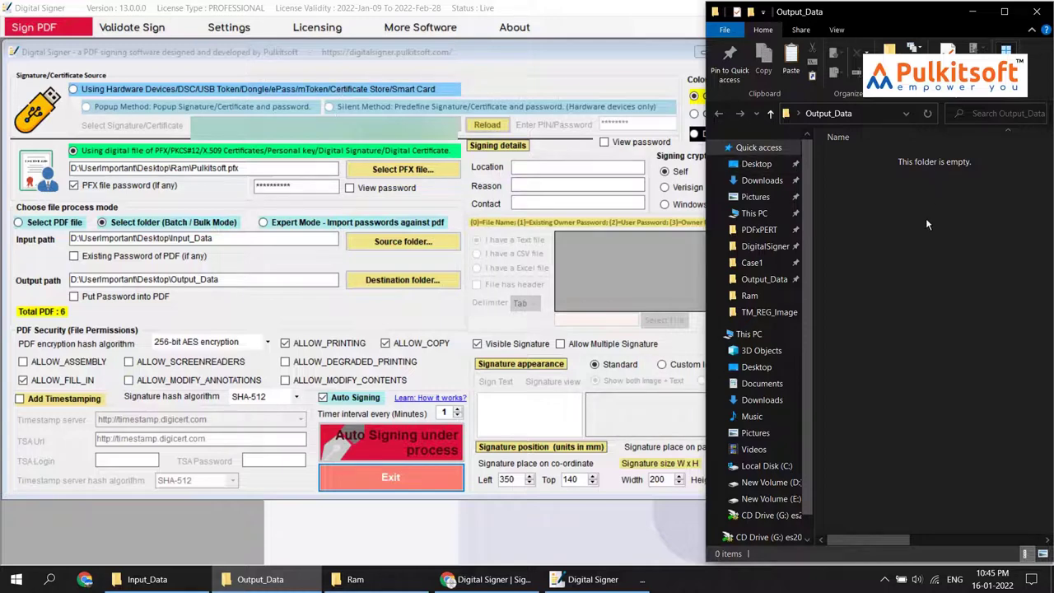
# Watch File3 move from Input_Data to Output_Data and check the Completed folder's contents
pyautogui.click(146, 579)
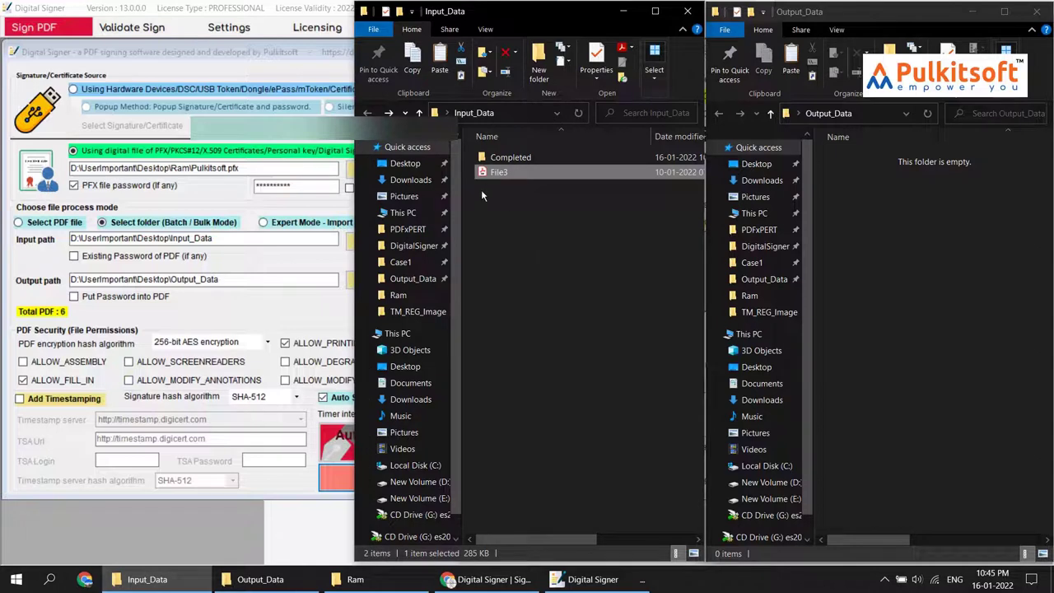
pyautogui.click(852, 271)
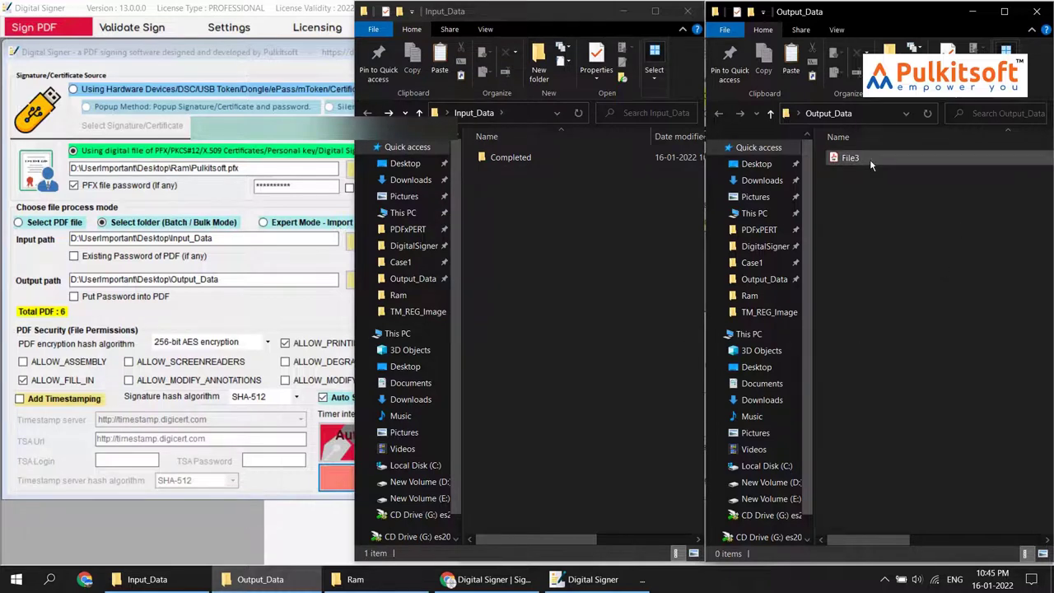
pyautogui.doubleClick(563, 159)
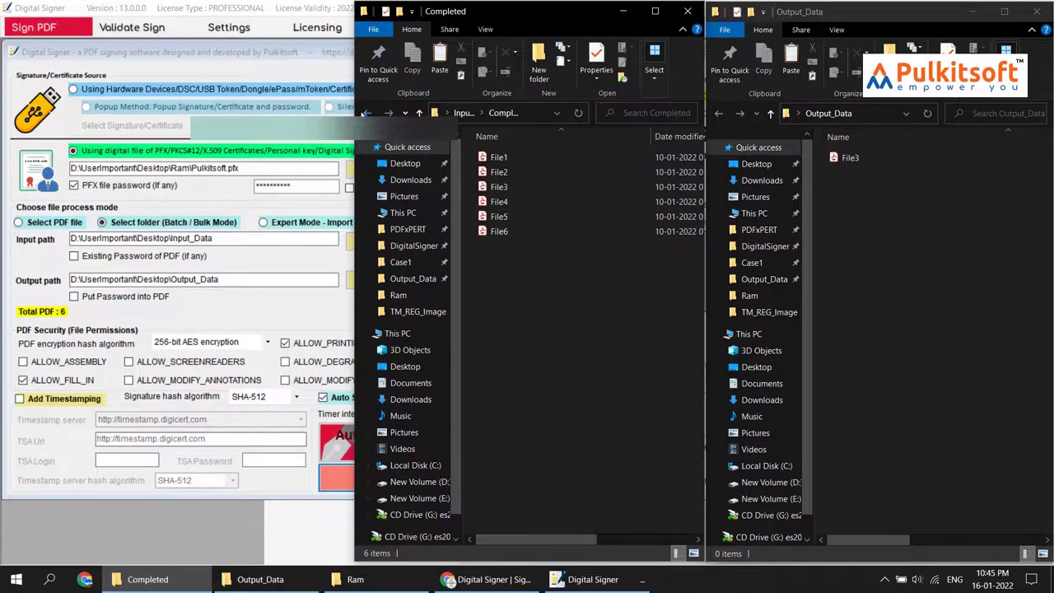
pyautogui.click(420, 112)
# Turn off Auto Signing and open the signed File3 from Output_Data in Acrobat Reader
pyautogui.click(630, 13)
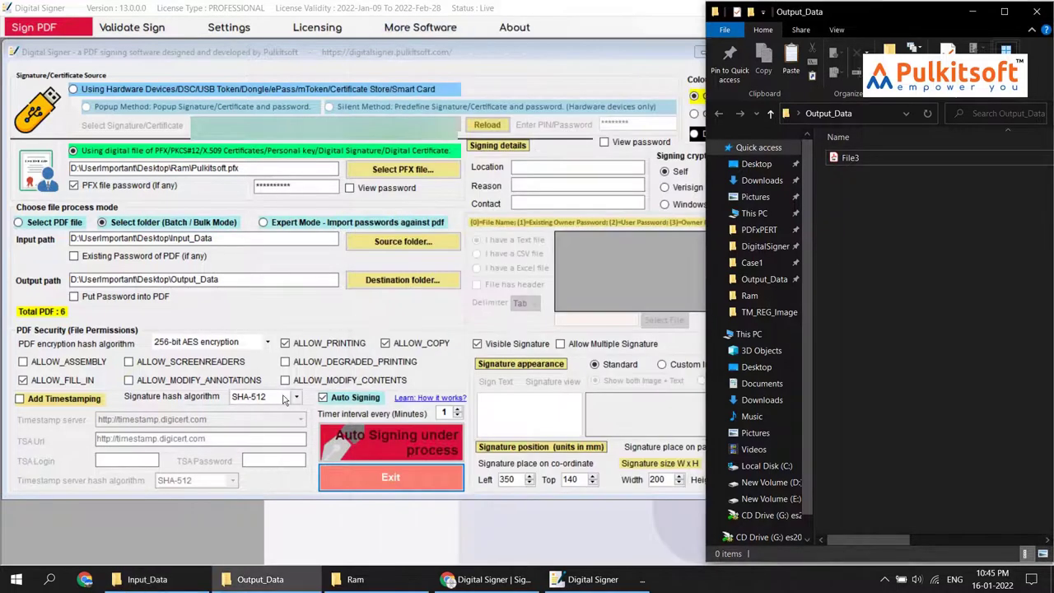
pyautogui.click(340, 399)
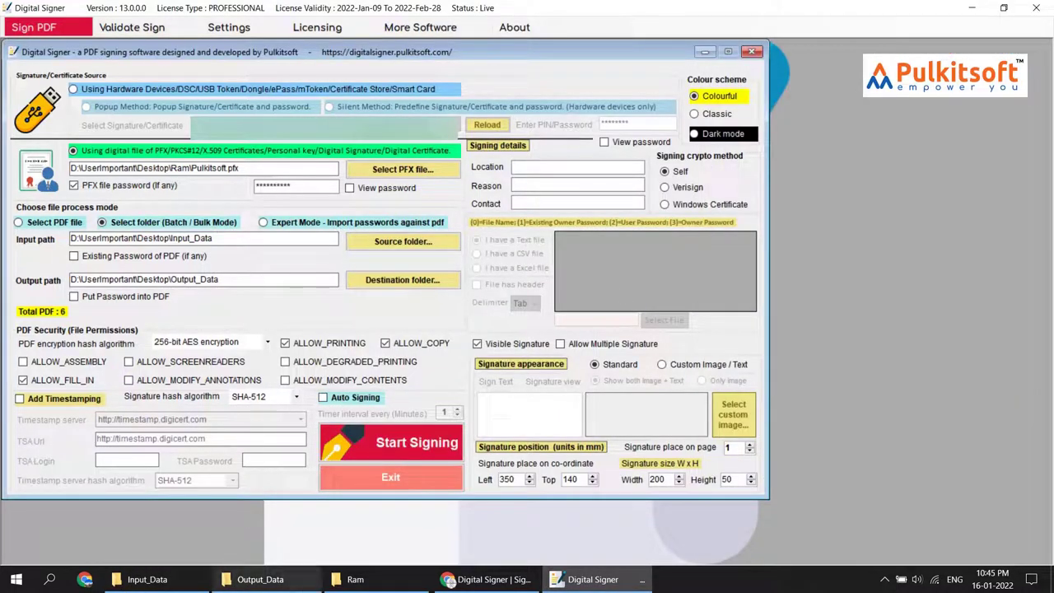
pyautogui.click(260, 579)
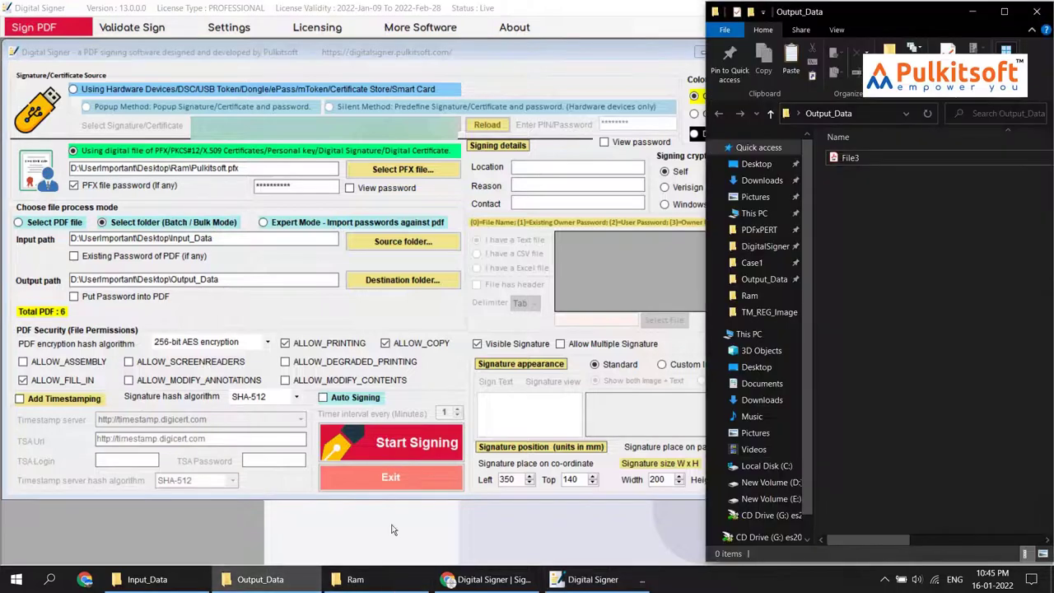
pyautogui.click(873, 161)
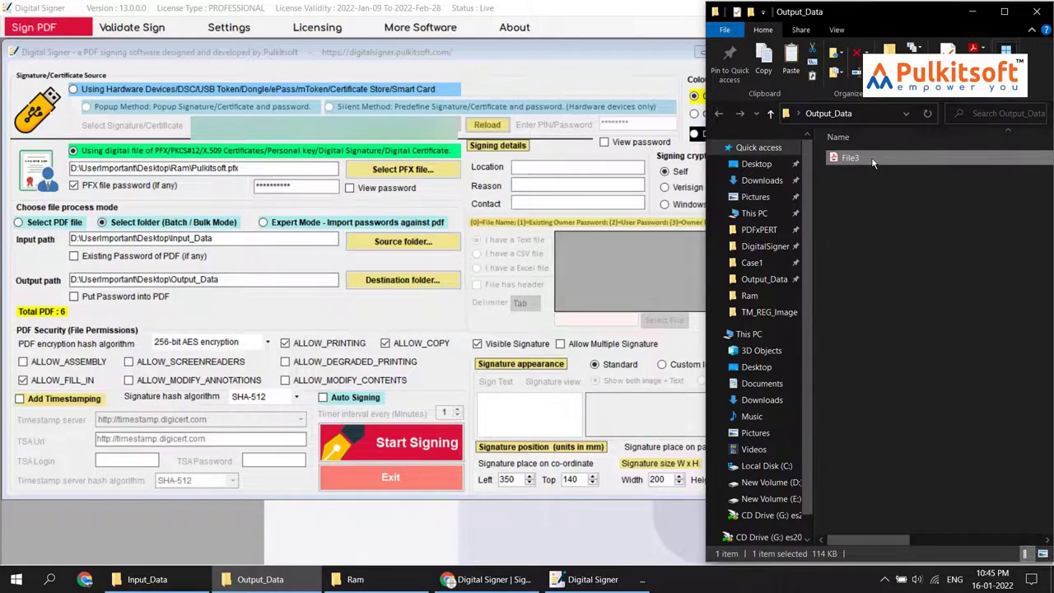
pyautogui.doubleClick(873, 161)
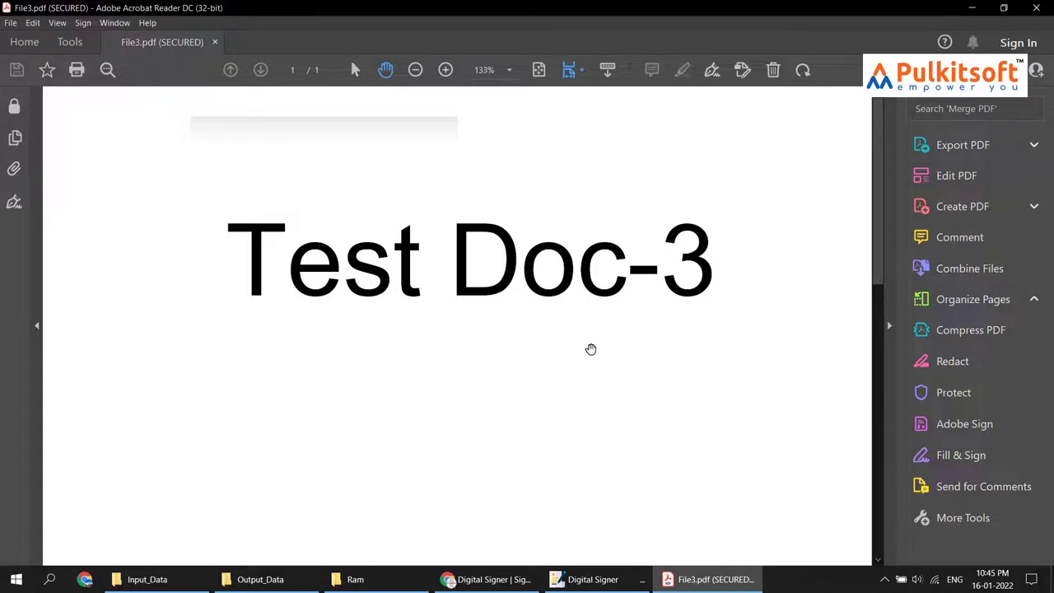
# Confirm File3's signature stamp reports a valid signature, then close Acrobat Reader
pyautogui.scroll(-8, 618, 338)
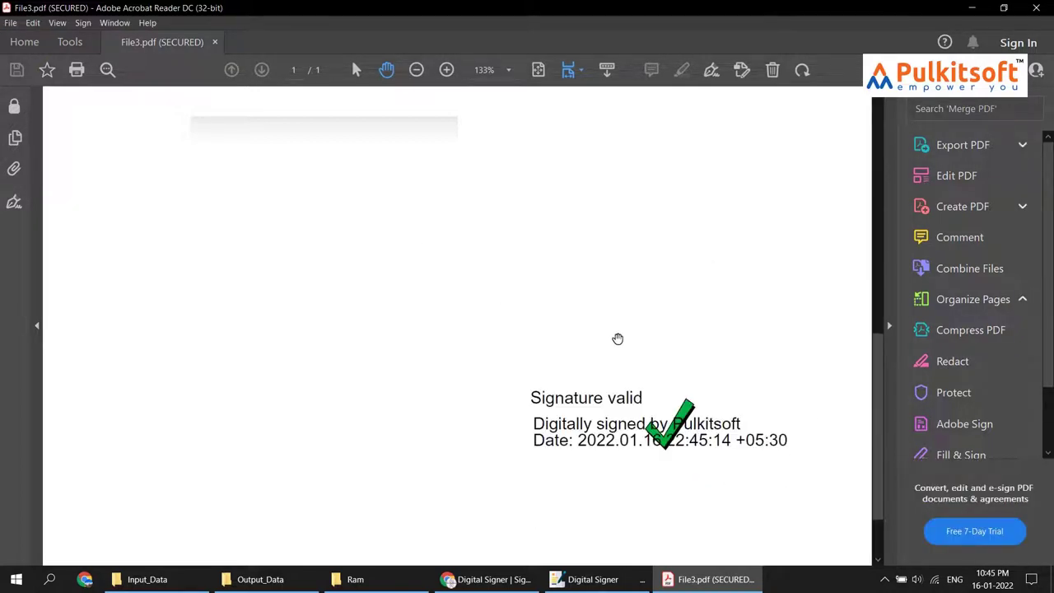
pyautogui.click(657, 387)
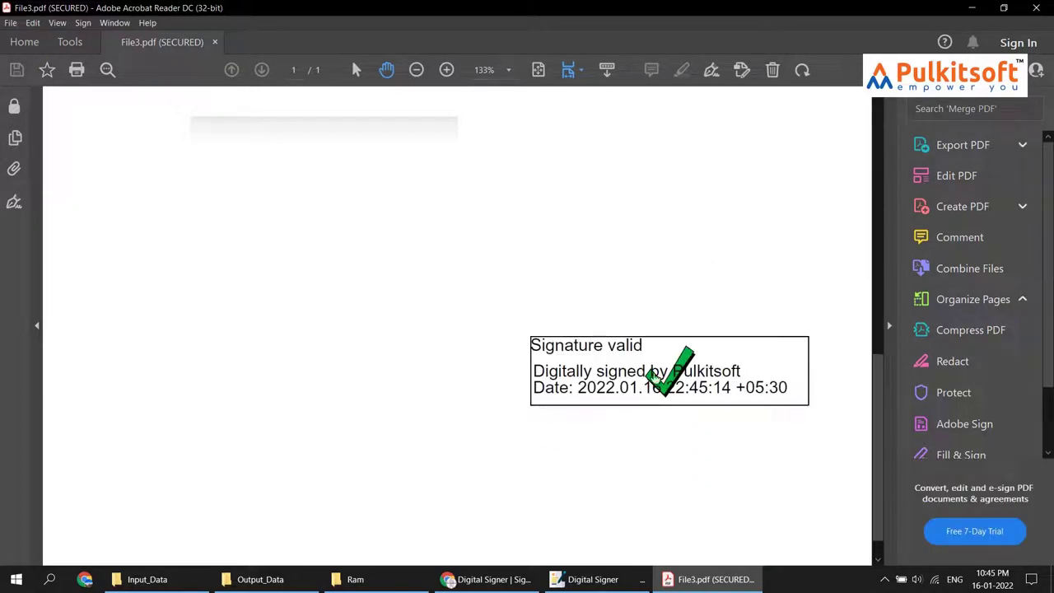
pyautogui.click(553, 391)
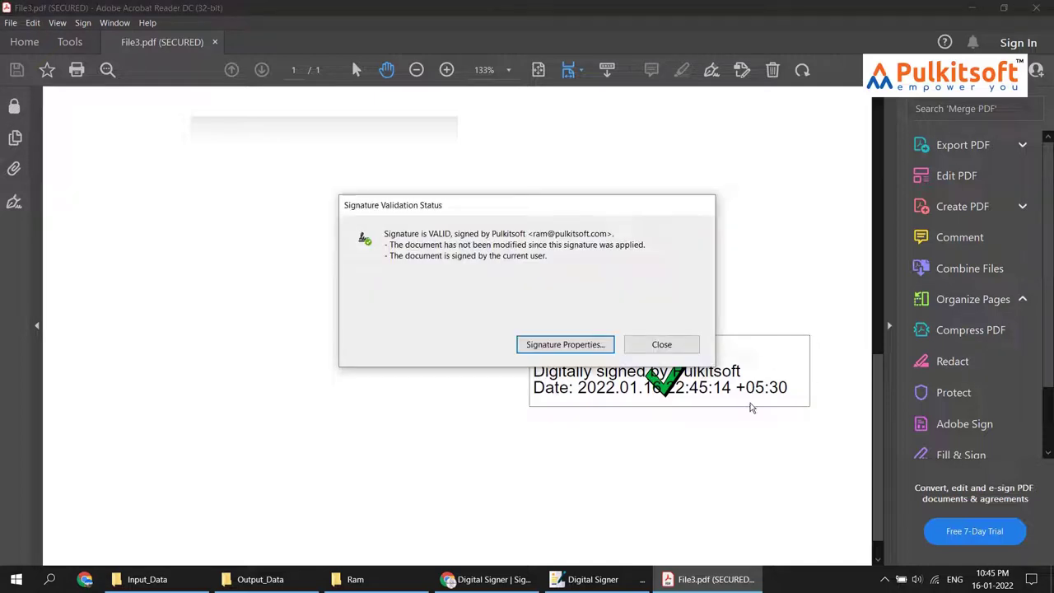
pyautogui.click(663, 345)
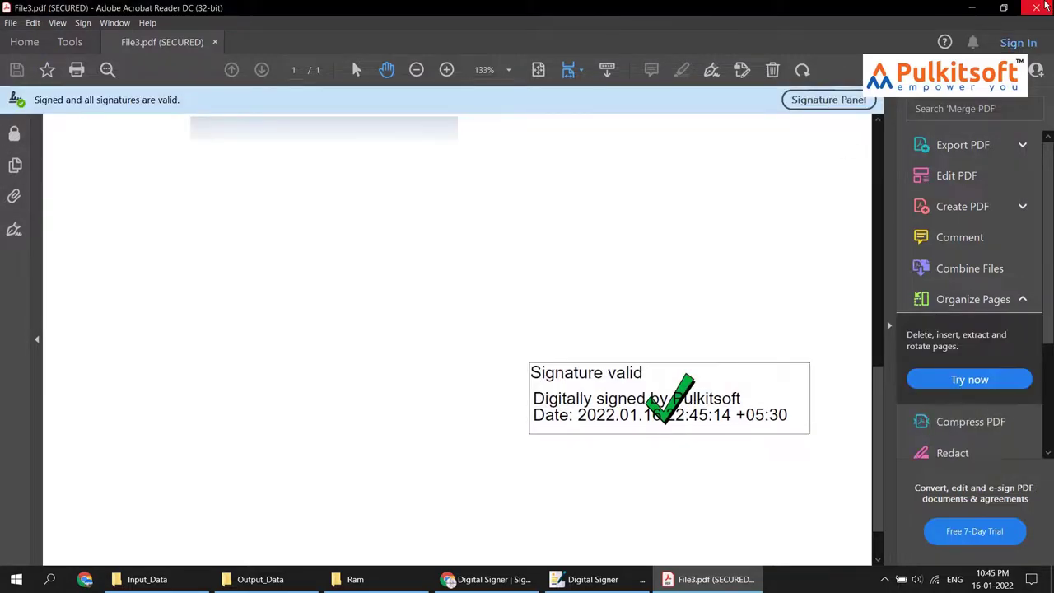
pyautogui.hotkey('alt', 'F4')
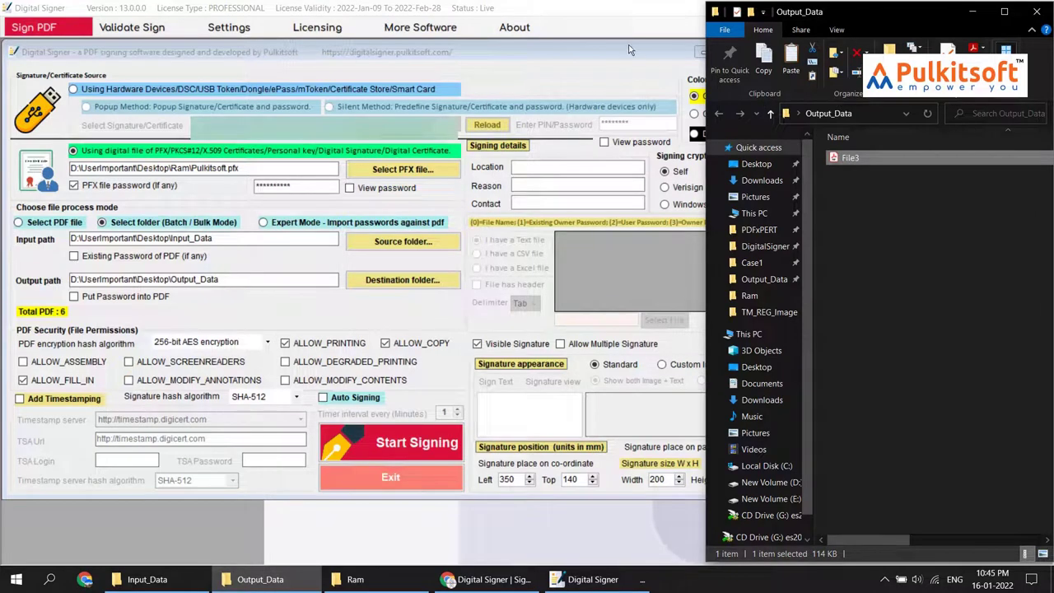
pyautogui.click(622, 51)
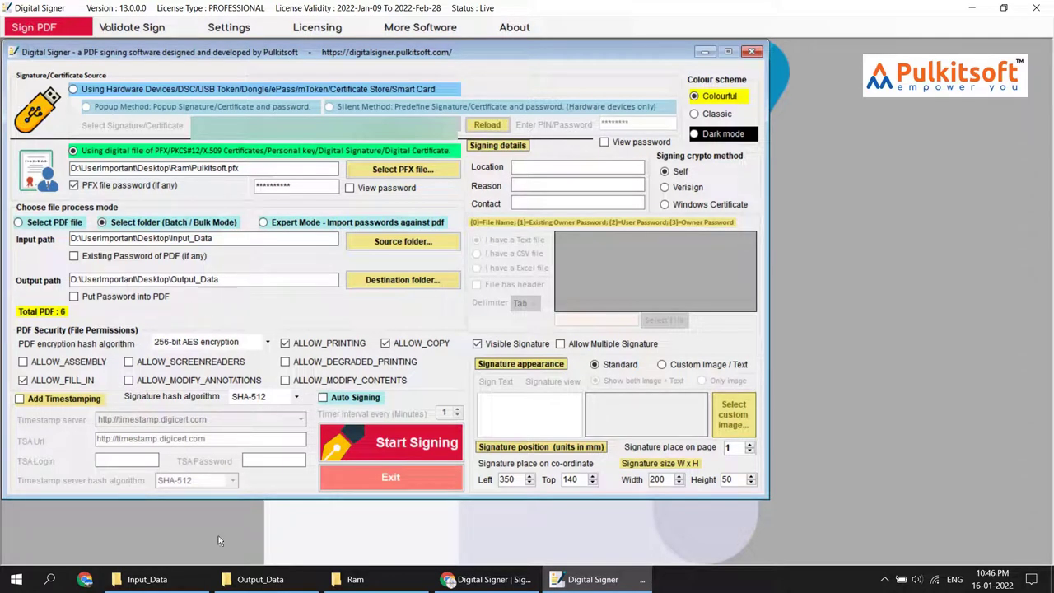
pyautogui.click(146, 580)
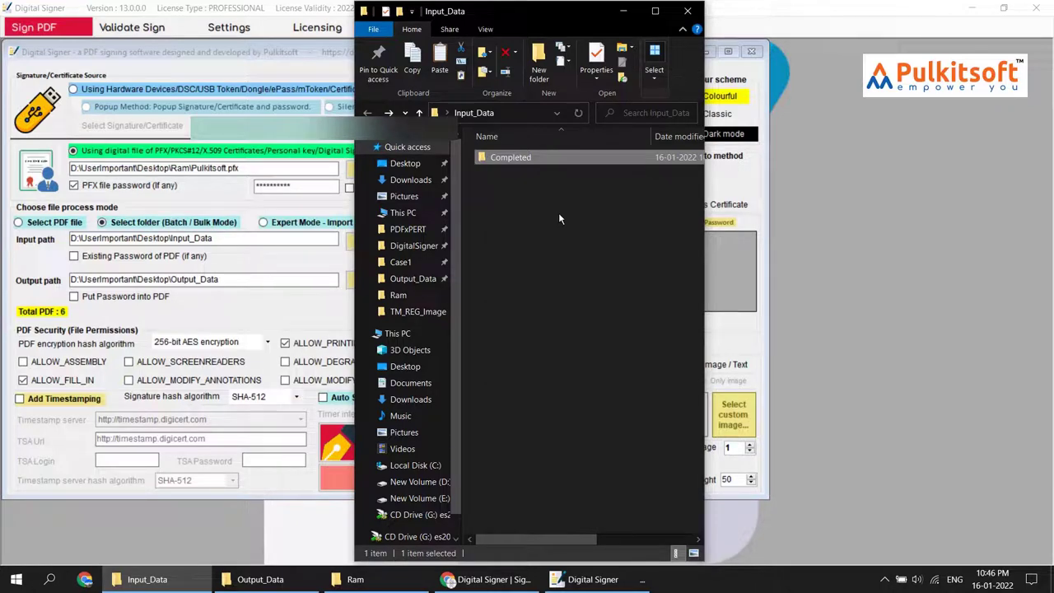
pyautogui.click(314, 51)
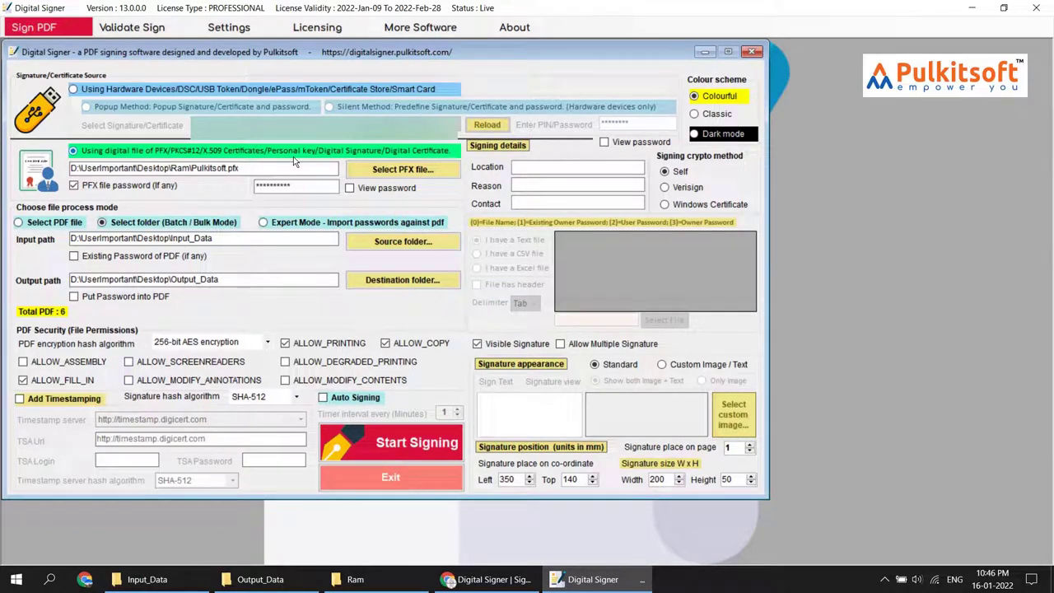
# Re-enable Auto Signing at a 1-minute interval and show the Output_Data and Input_Data windows side by side
pyautogui.click(356, 399)
pyautogui.moveTo(452, 414)
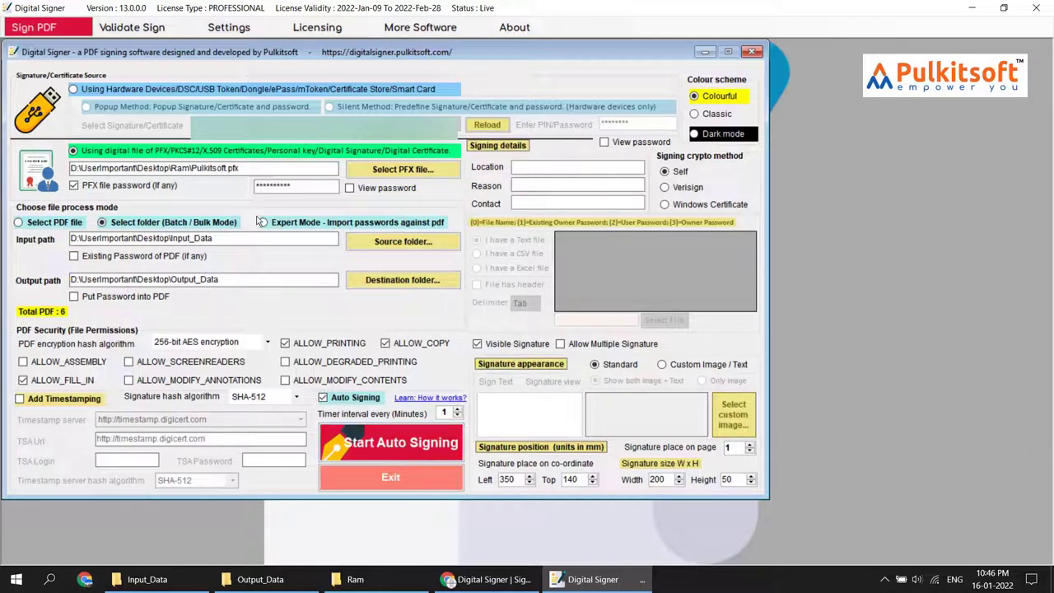
pyautogui.click(260, 579)
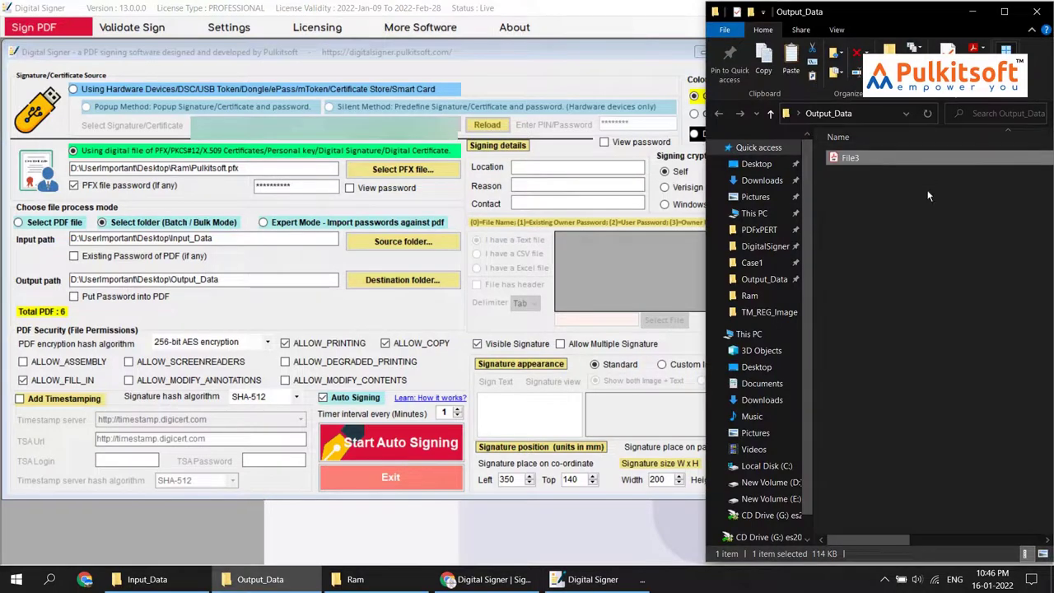
pyautogui.click(858, 170)
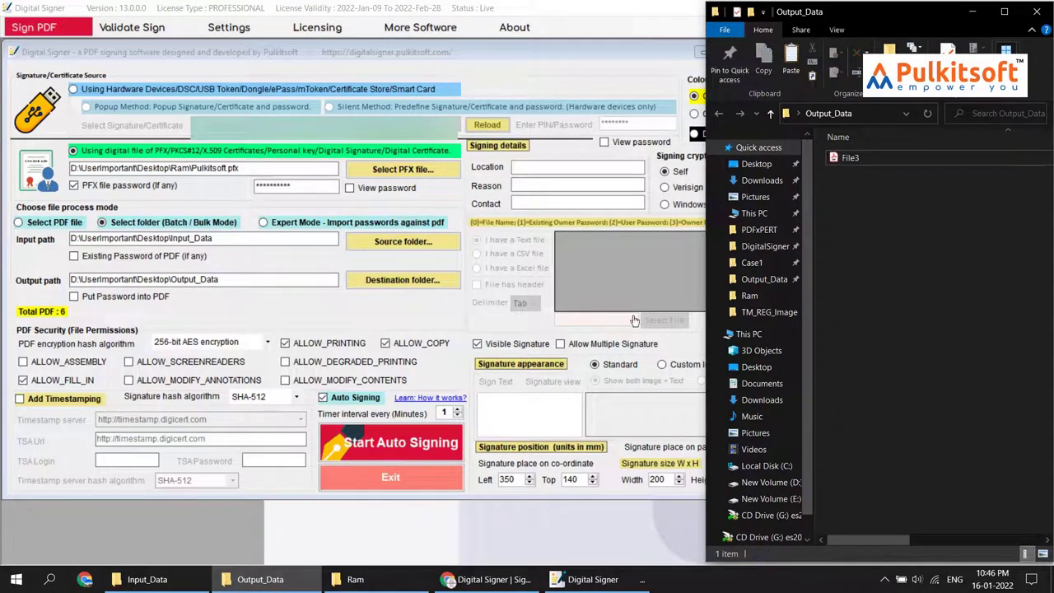
pyautogui.click(146, 579)
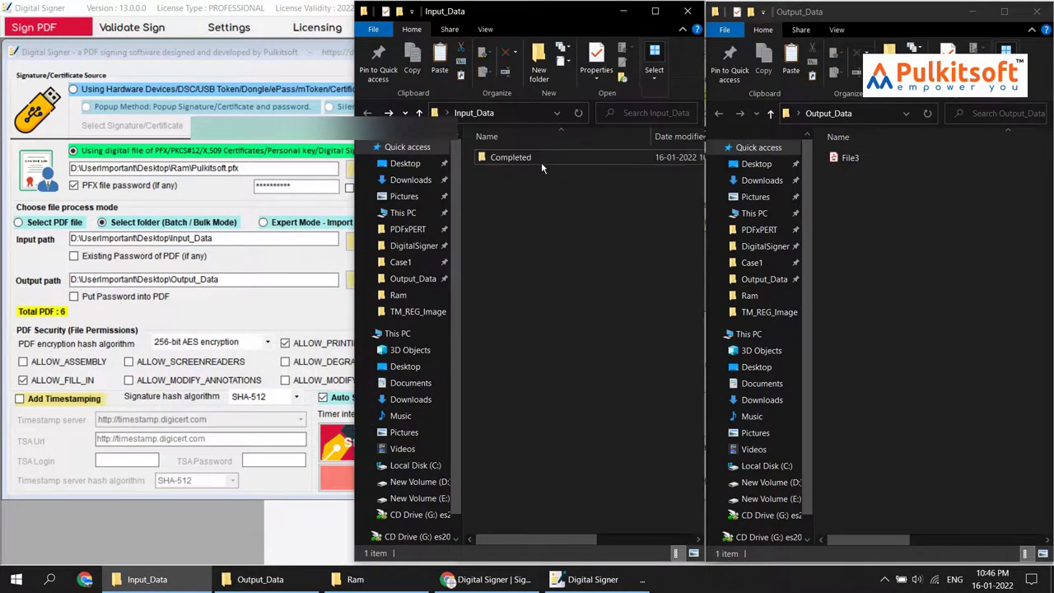